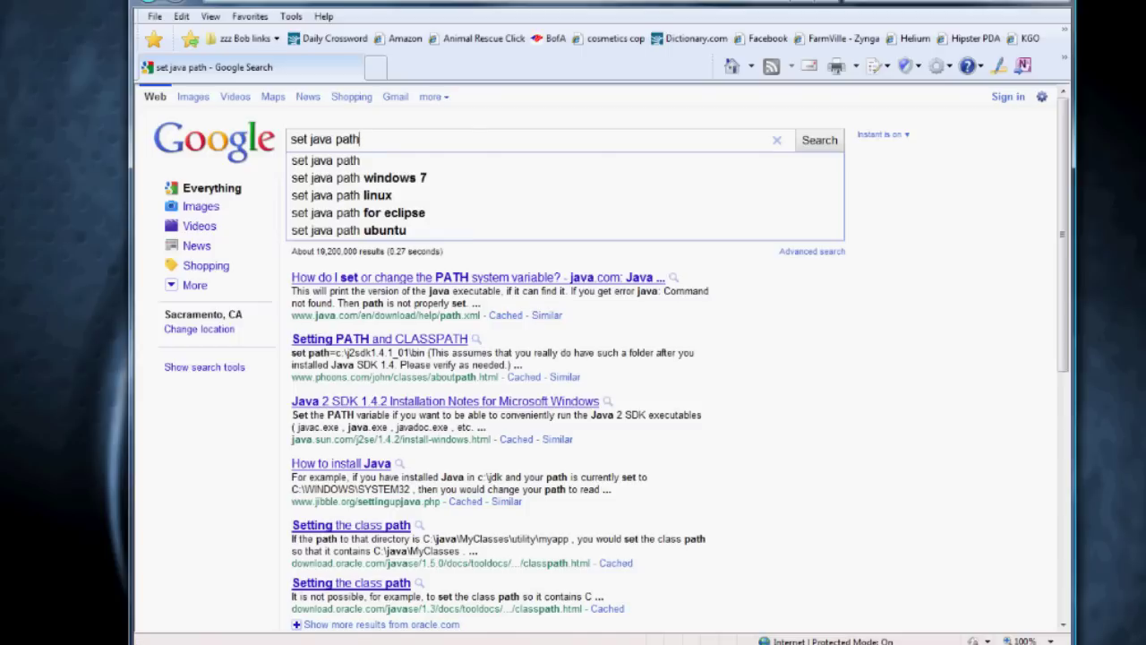
Open the Environment Variables dialog from the computer's advanced system settings.
key("super")
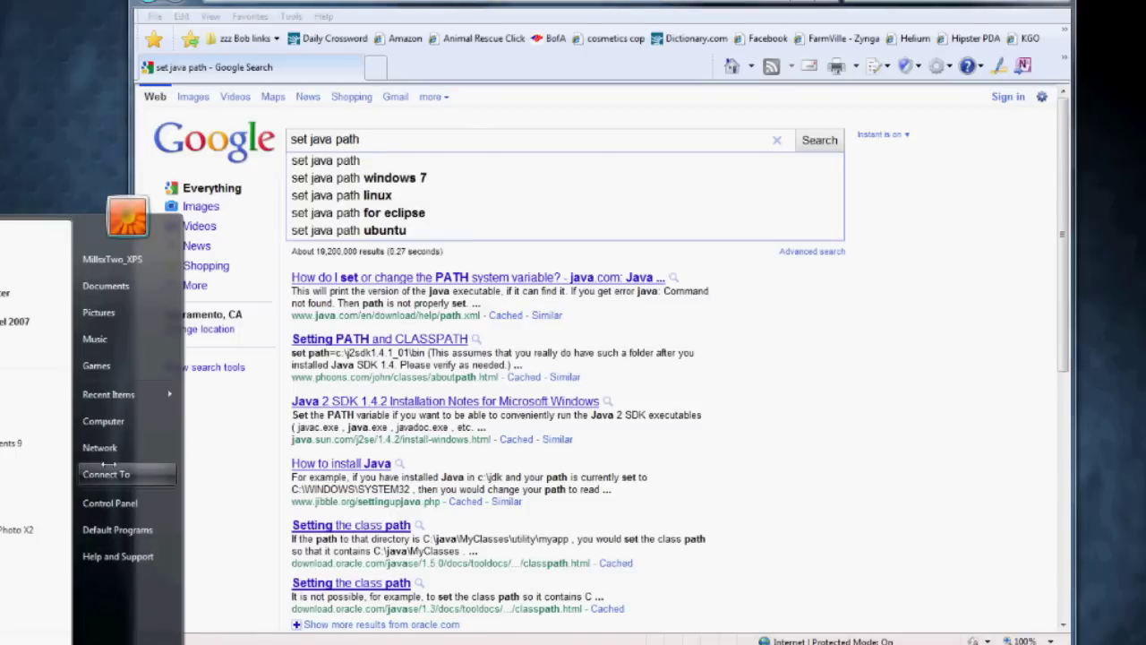
right_click(103, 421)
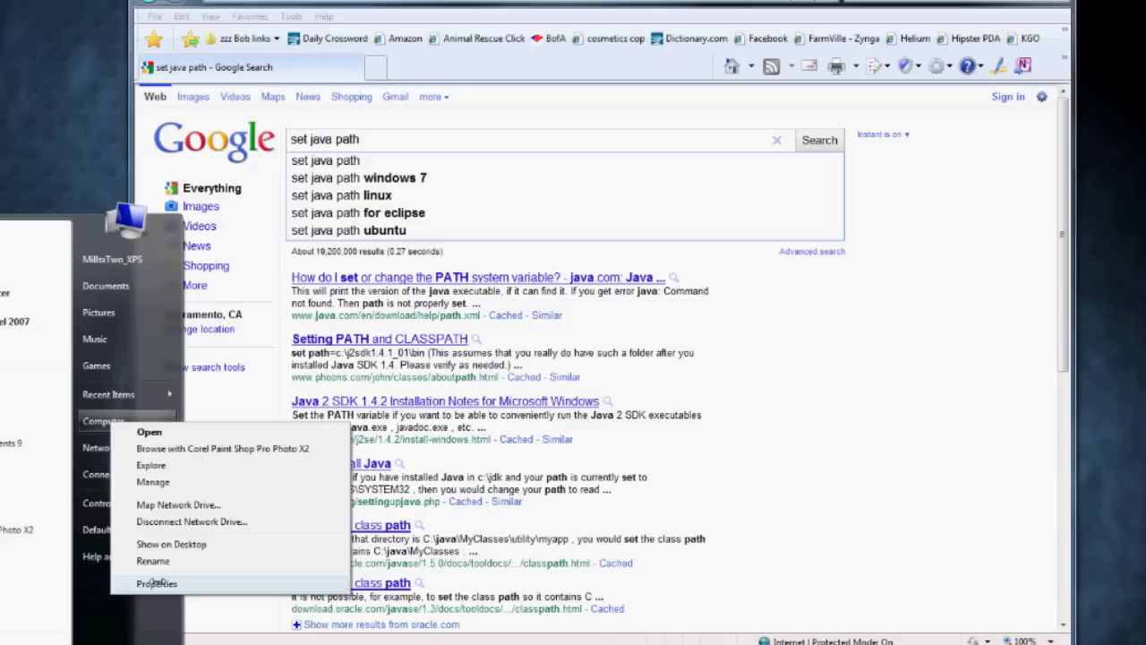
left_click(157, 583)
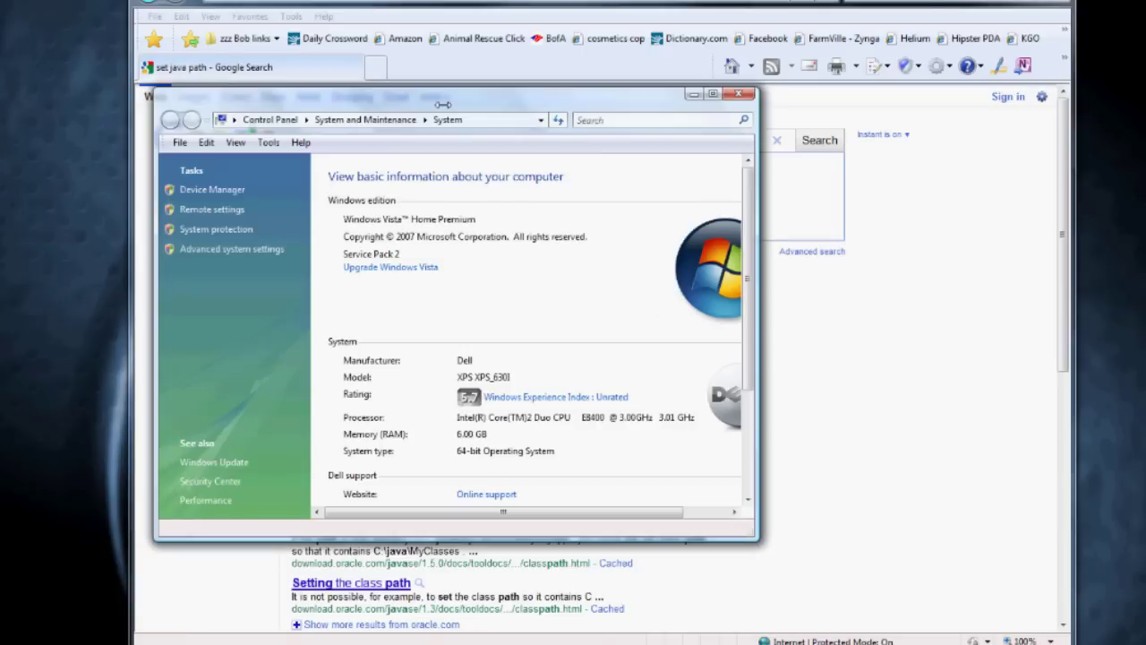
left_click_drag(443, 104, 471, 110)
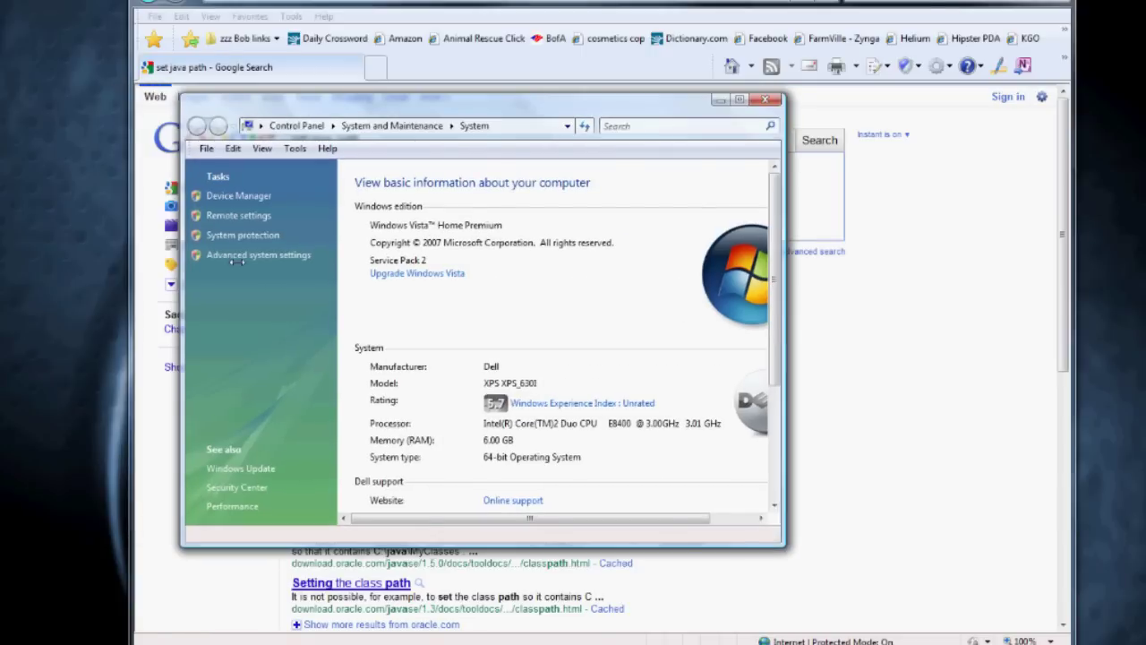
left_click(253, 256)
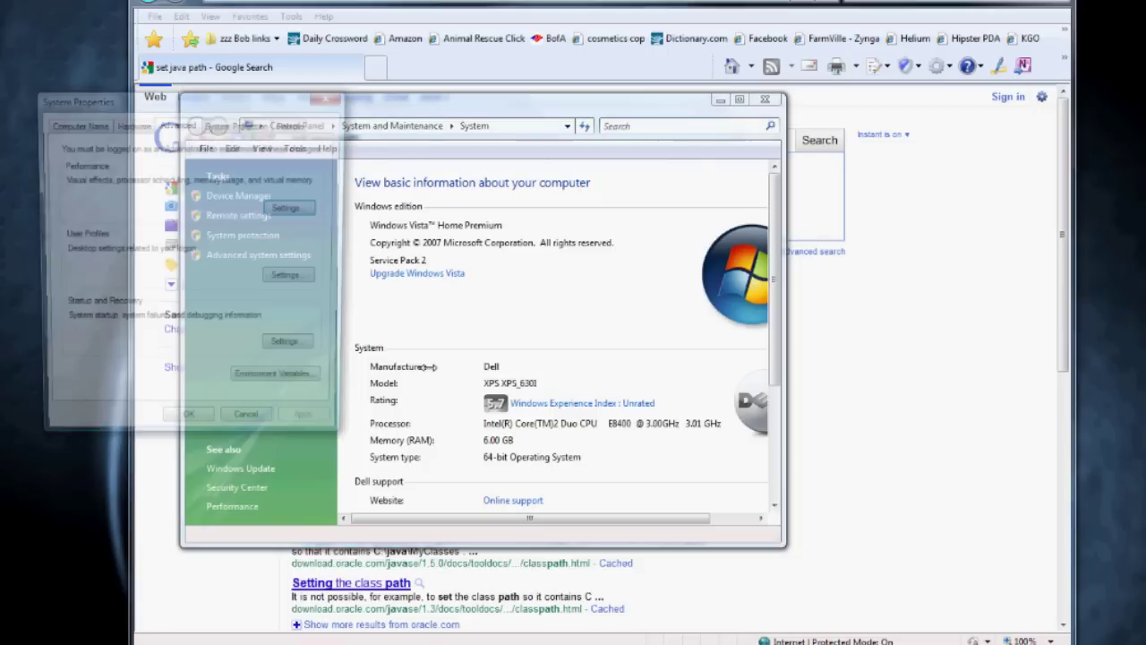
left_click_drag(249, 98, 474, 134)
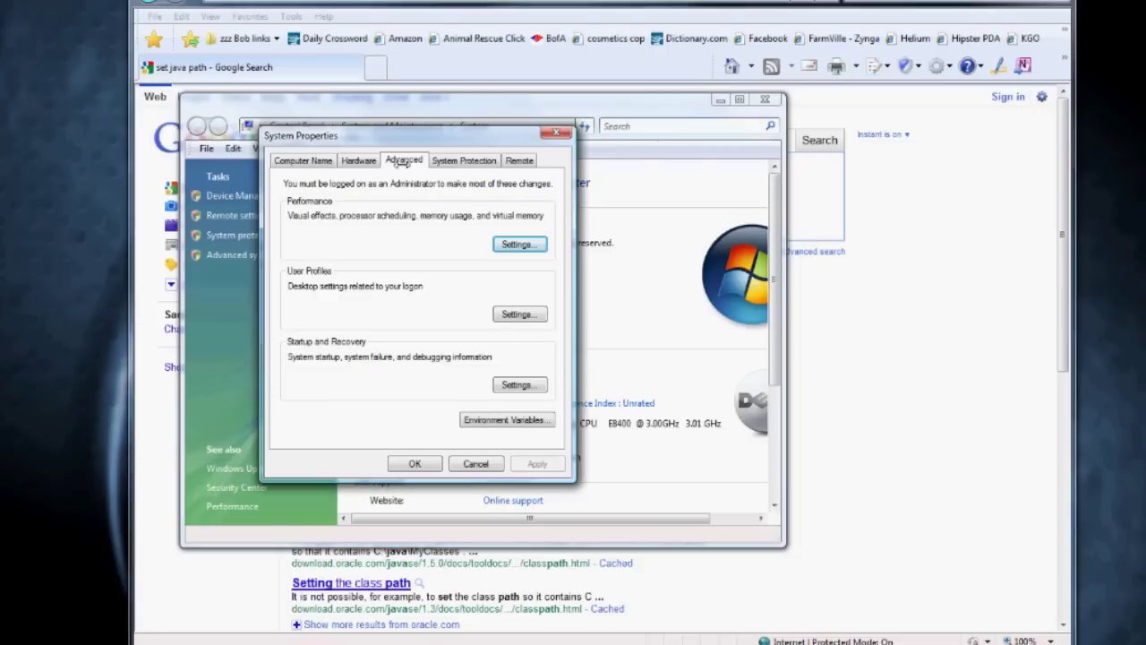
left_click(507, 420)
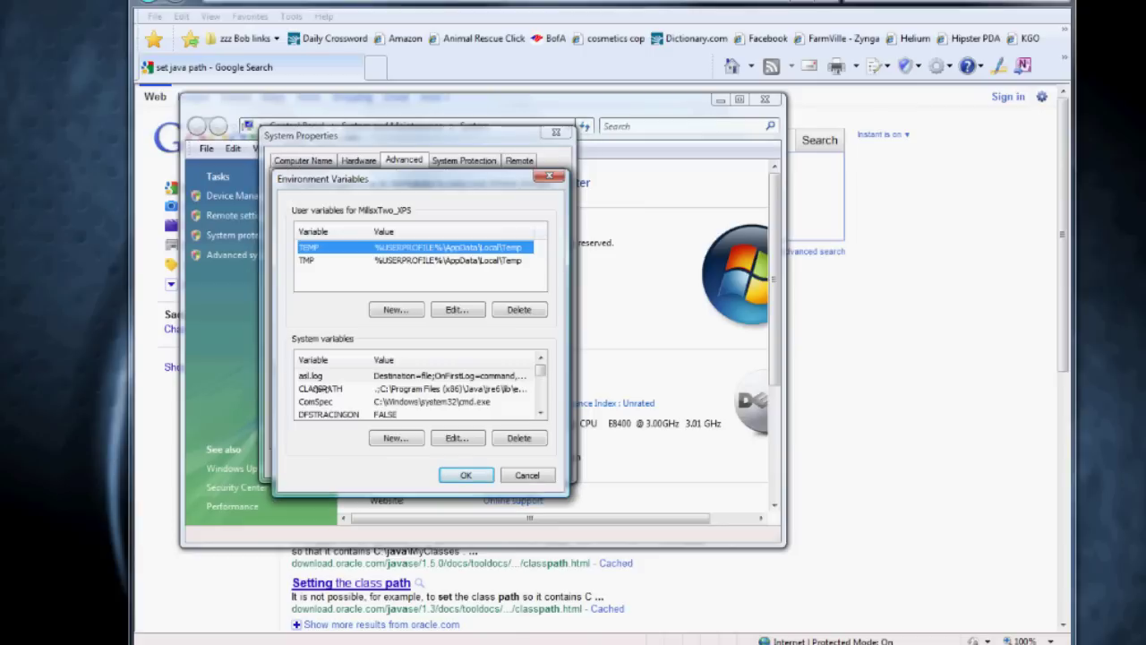
Copy the full value of the system variable Path and paste it into an empty Notepad document.
left_click(320, 389)
left_click_drag(543, 366, 543, 380)
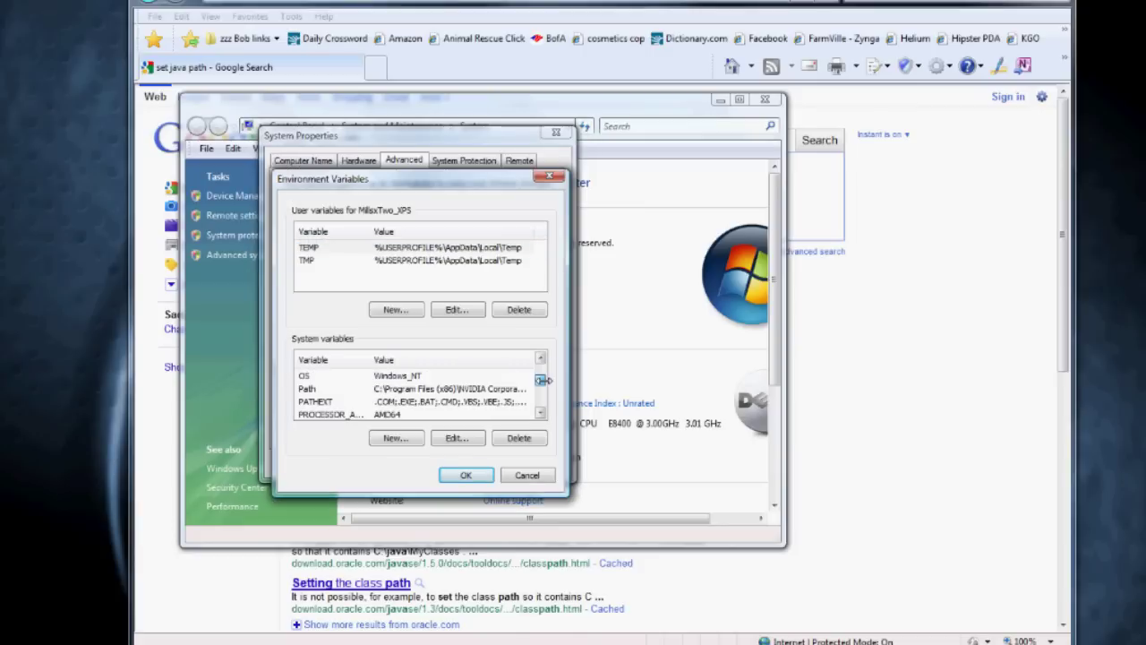
left_click(456, 389)
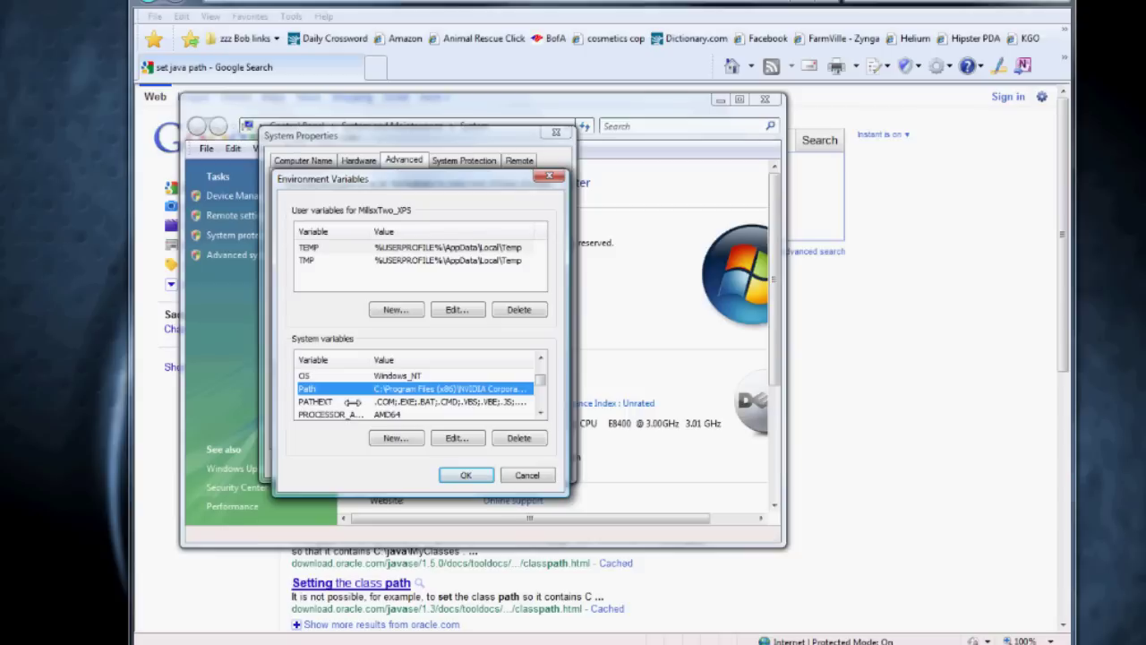
left_click(457, 438)
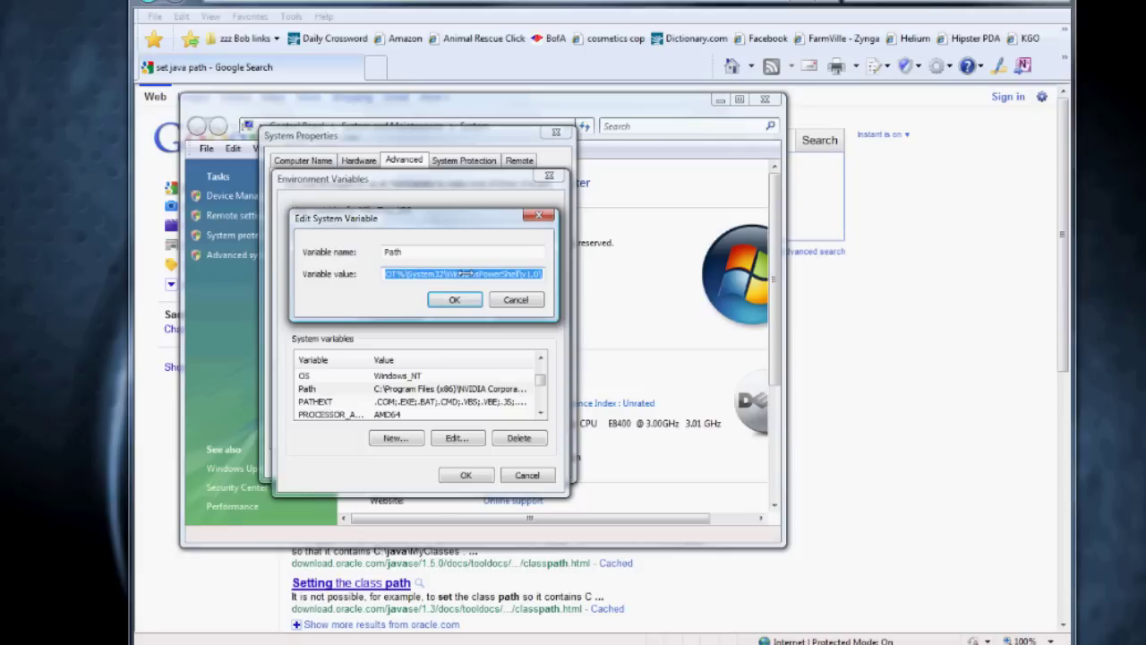
right_click(427, 273)
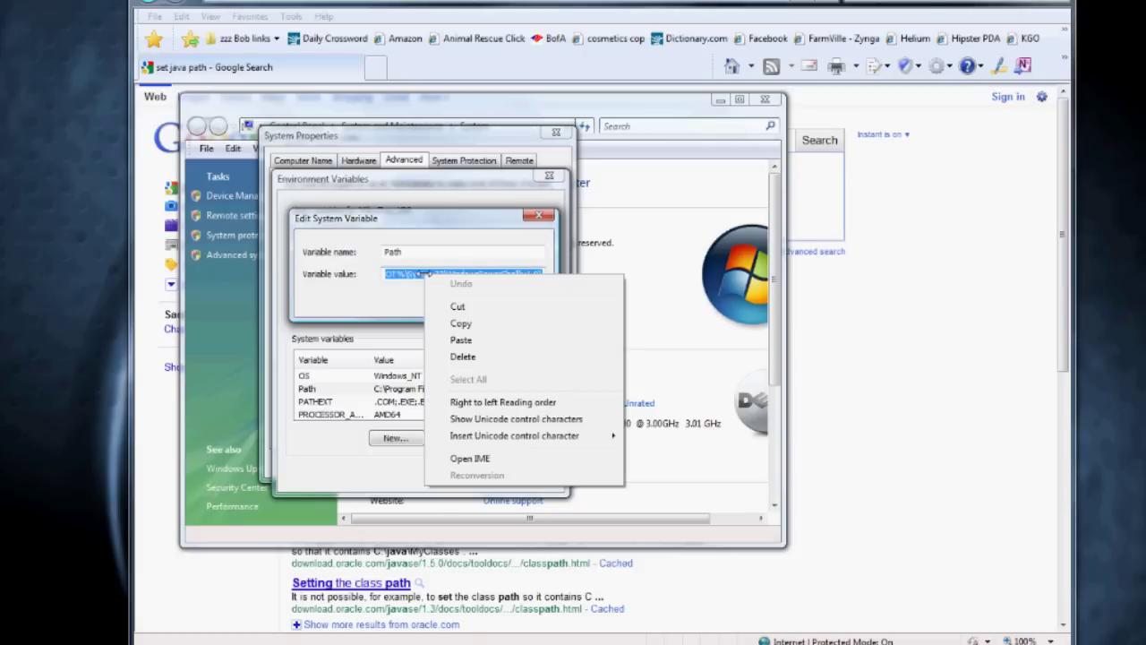
left_click(461, 324)
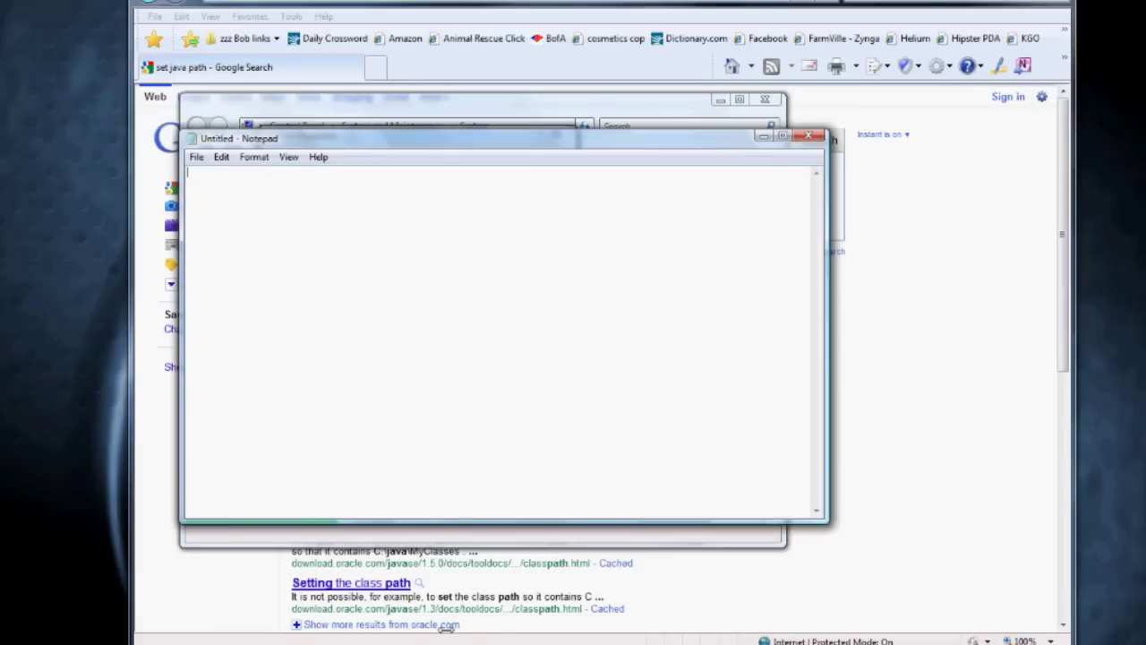
right_click(356, 261)
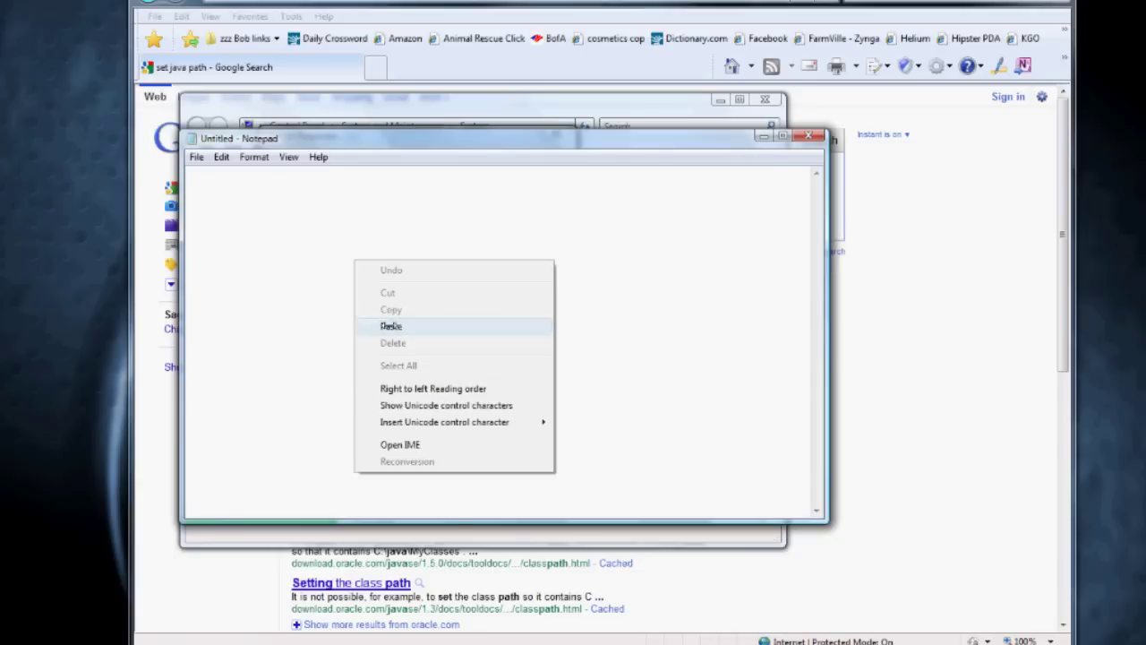
left_click(391, 326)
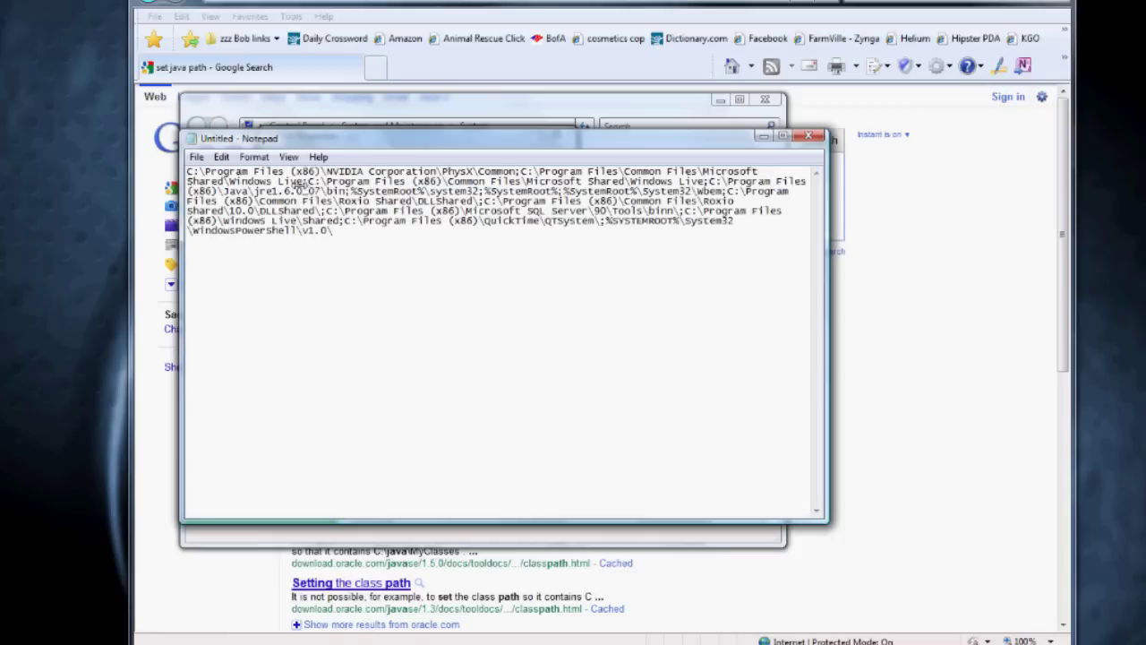
Set off the entry C:\Program Files (x86)\Java\jre1.6.0_07\bin; with a blank line before and after it, and highlight that entry.
left_click(710, 183)
key("Return")
key("Return")
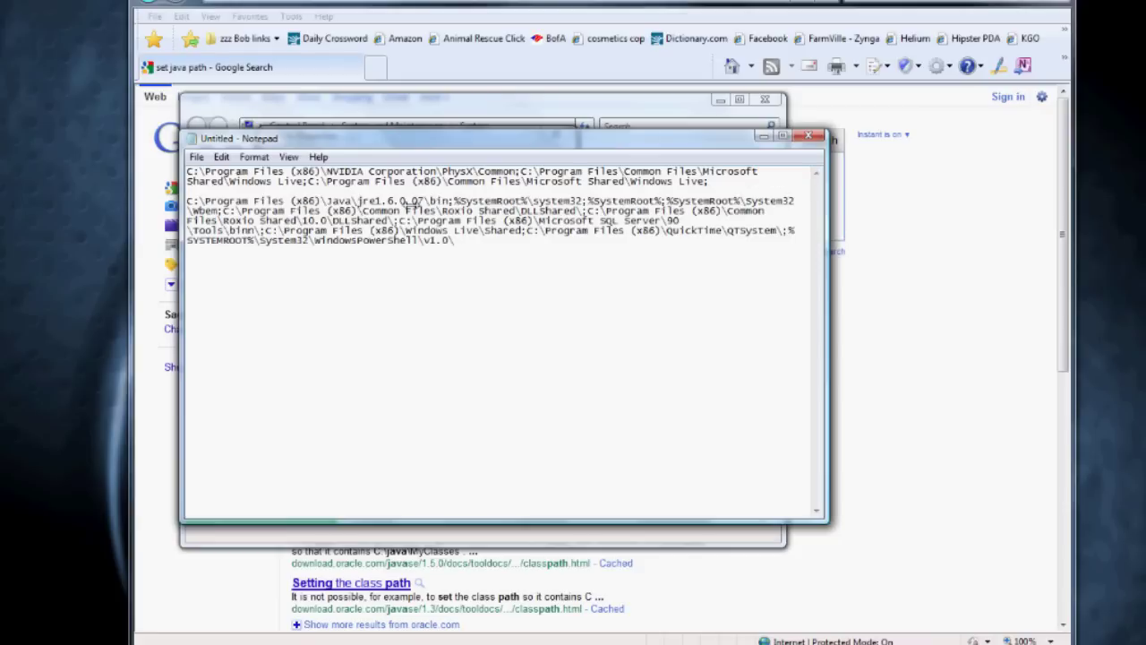
left_click(453, 202)
key("Return")
key("Return")
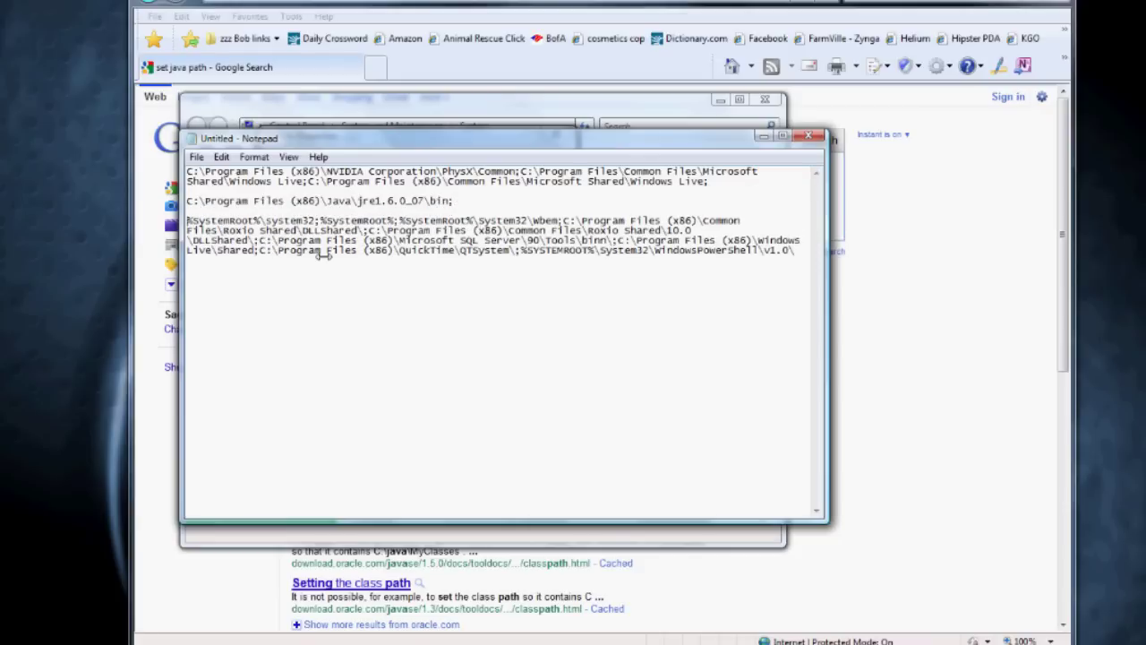
left_click_drag(191, 200, 355, 202)
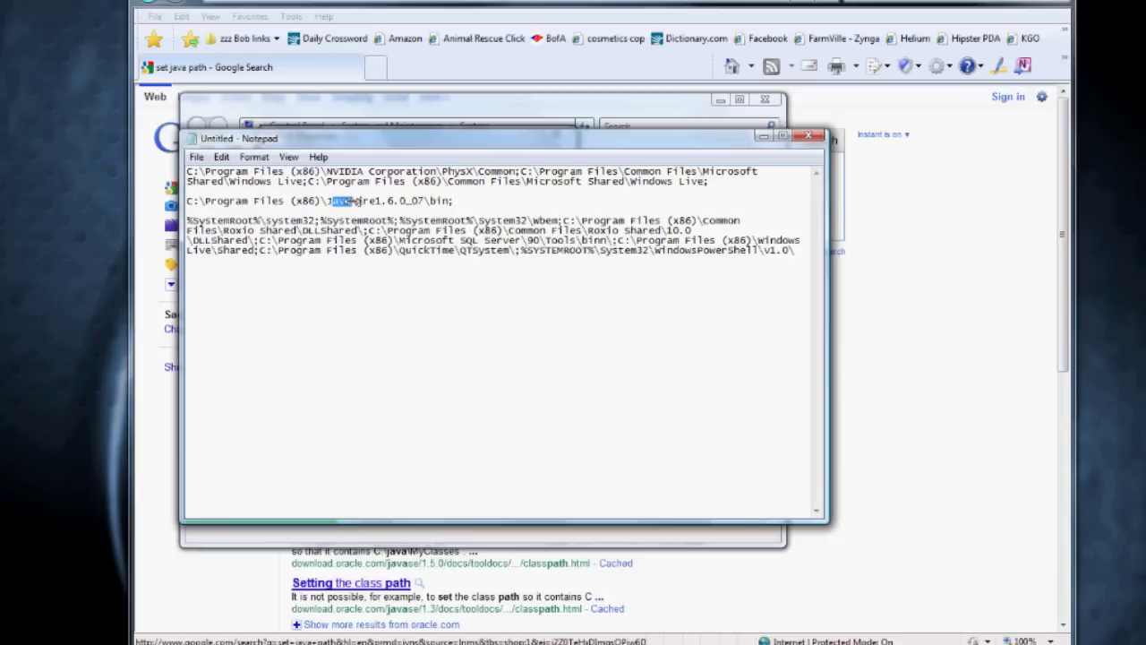
mouse_move(187, 200)
left_mouse_down()
mouse_move(430, 200)
mouse_move(186, 202)
left_mouse_up()
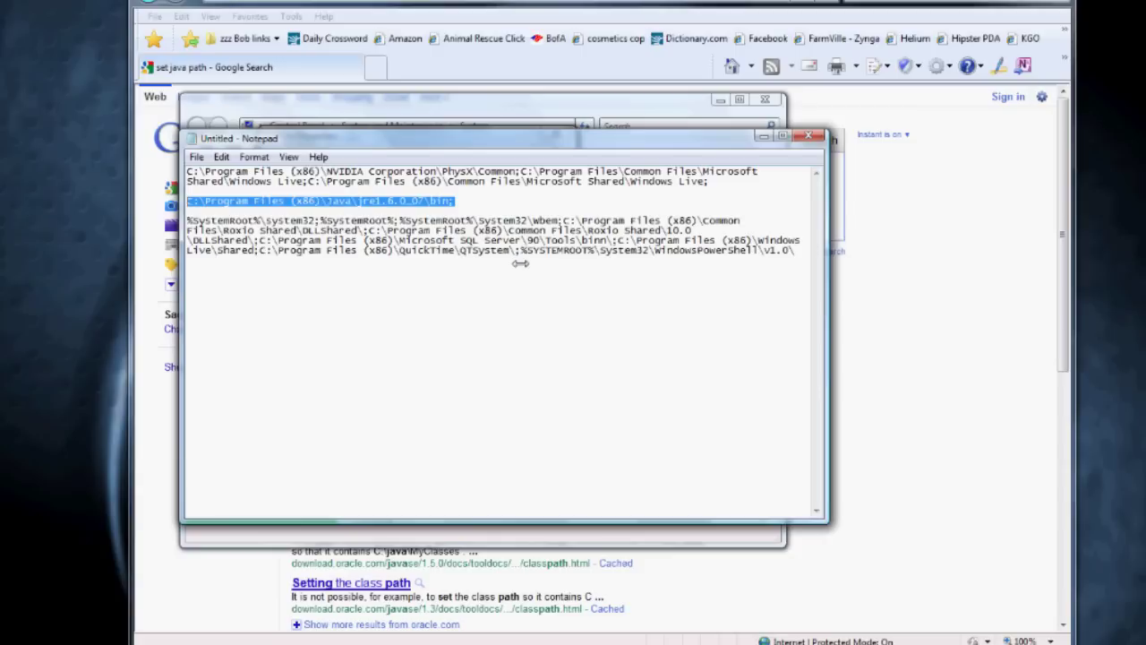
Return to the Path variable, cancel its editing and close the Environment Variables, System Properties and System windows.
key("alt+Tab")
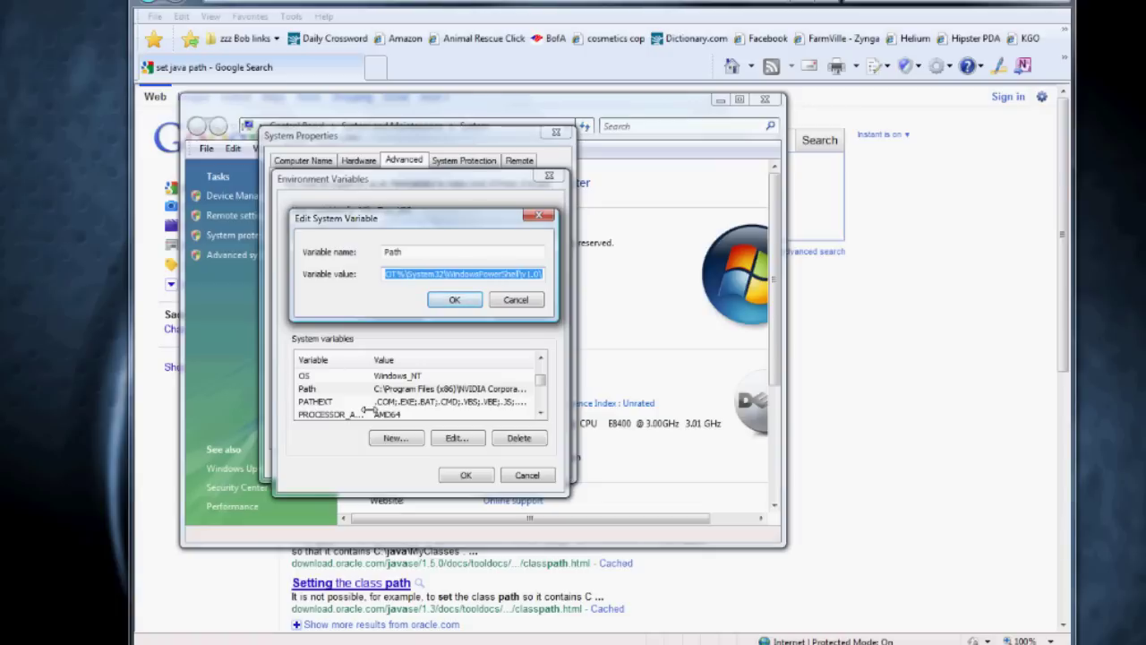
key("Escape")
left_click(533, 474)
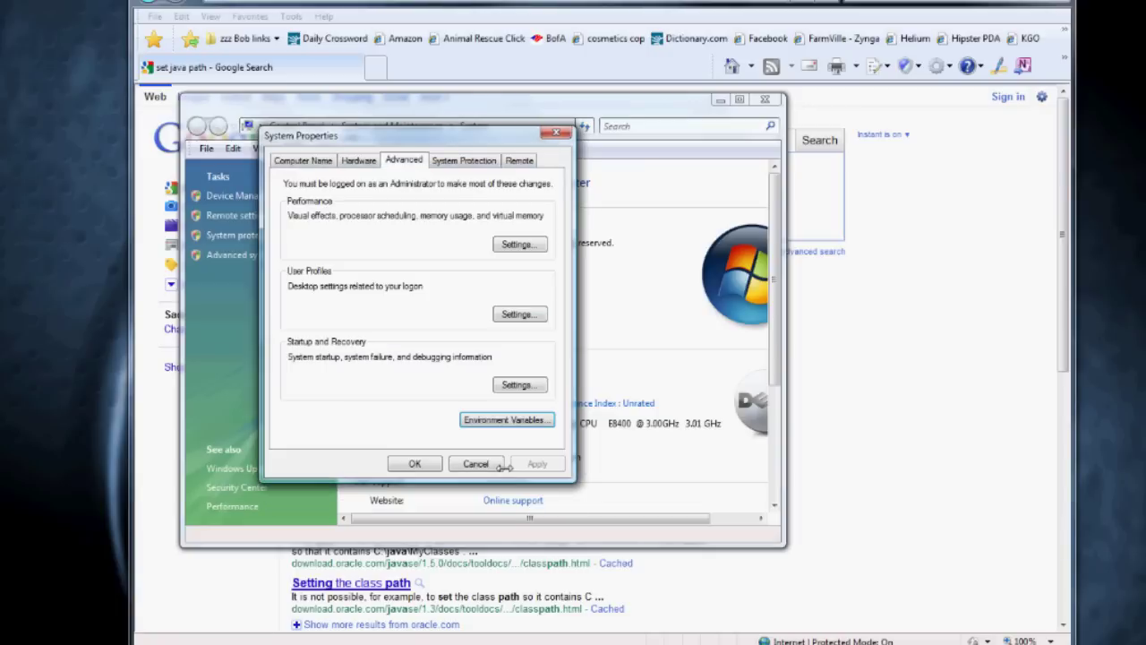
left_click(500, 465)
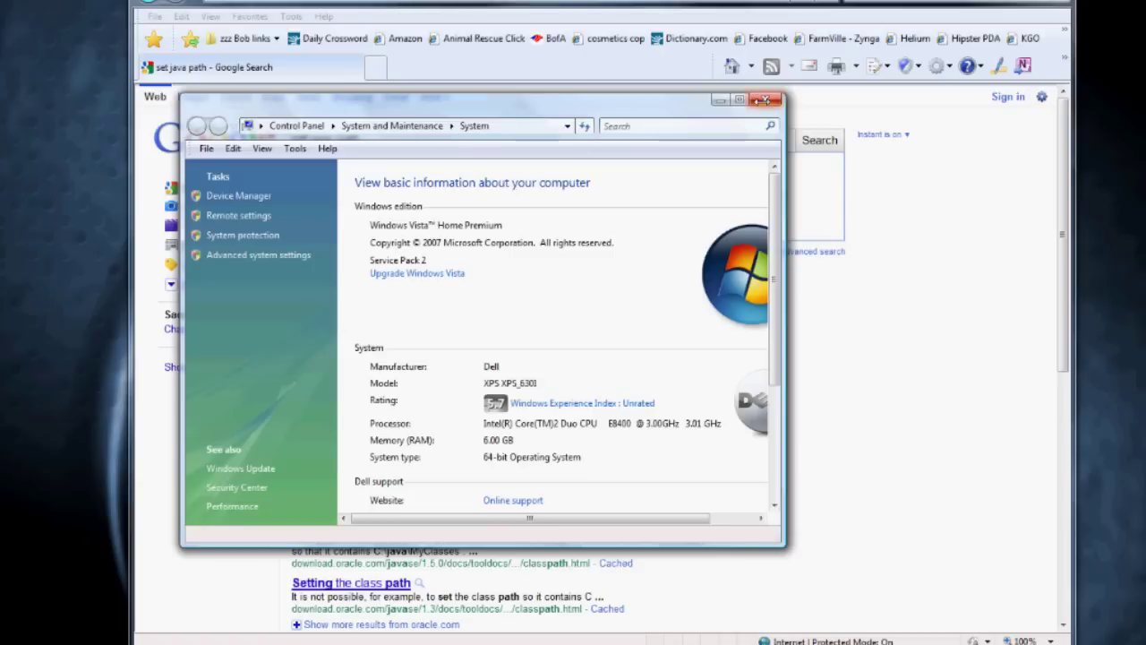
left_click(763, 100)
Switch to the Tectonicus forum page in the browser and start saving the v1.26 download link's target.
left_click(584, 634)
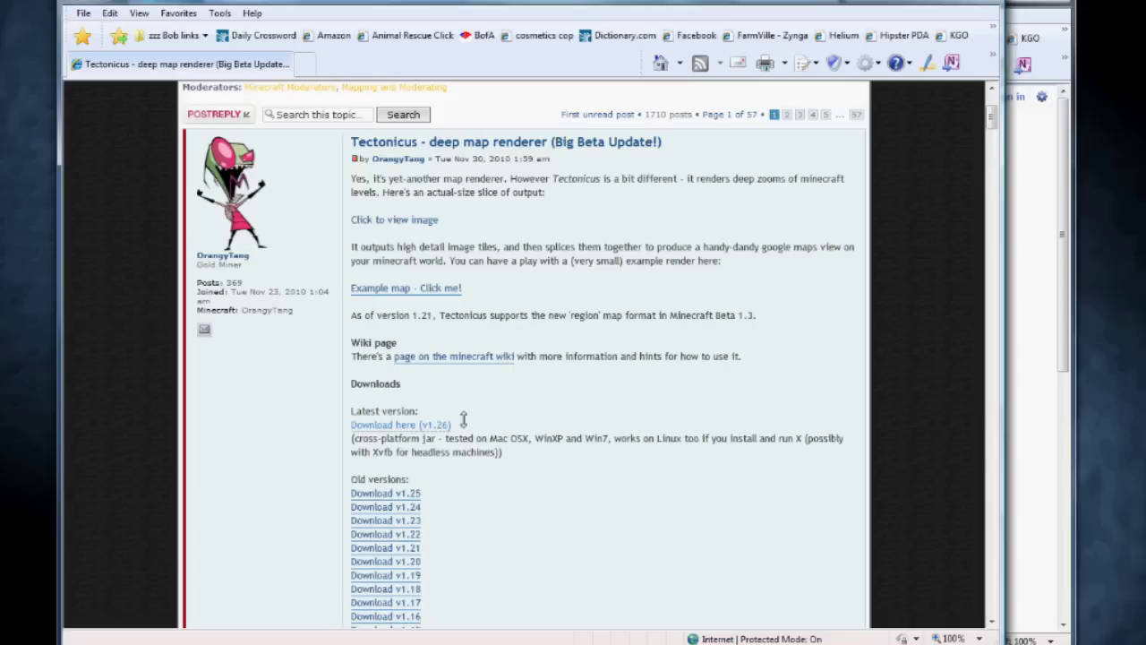
left_click(362, 425)
right_click(424, 424)
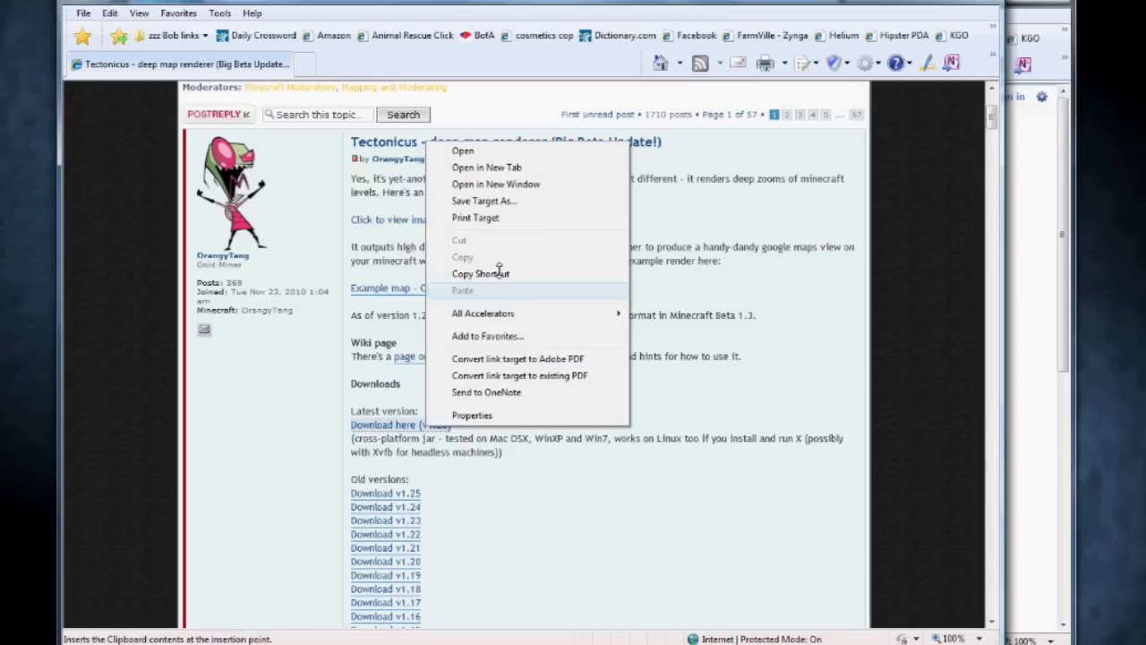
left_click(498, 203)
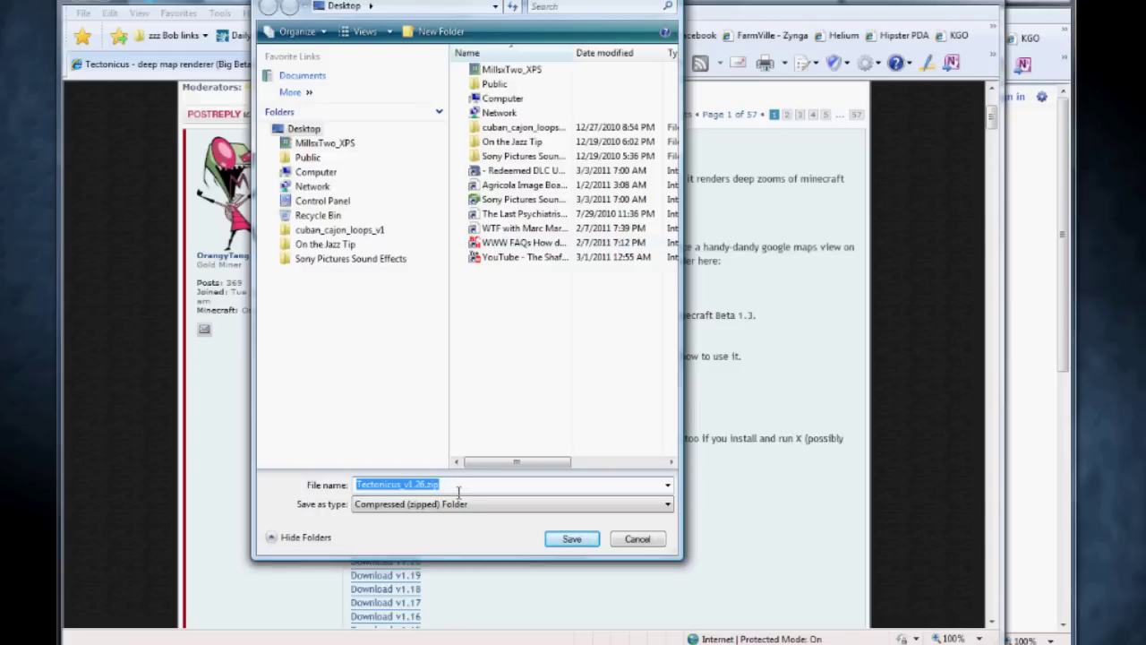
Try to save the download to the Desktop as Tectonicus_v1.26.jar, decline replacing the existing file and cancel saving.
left_click(456, 486)
left_click(442, 512)
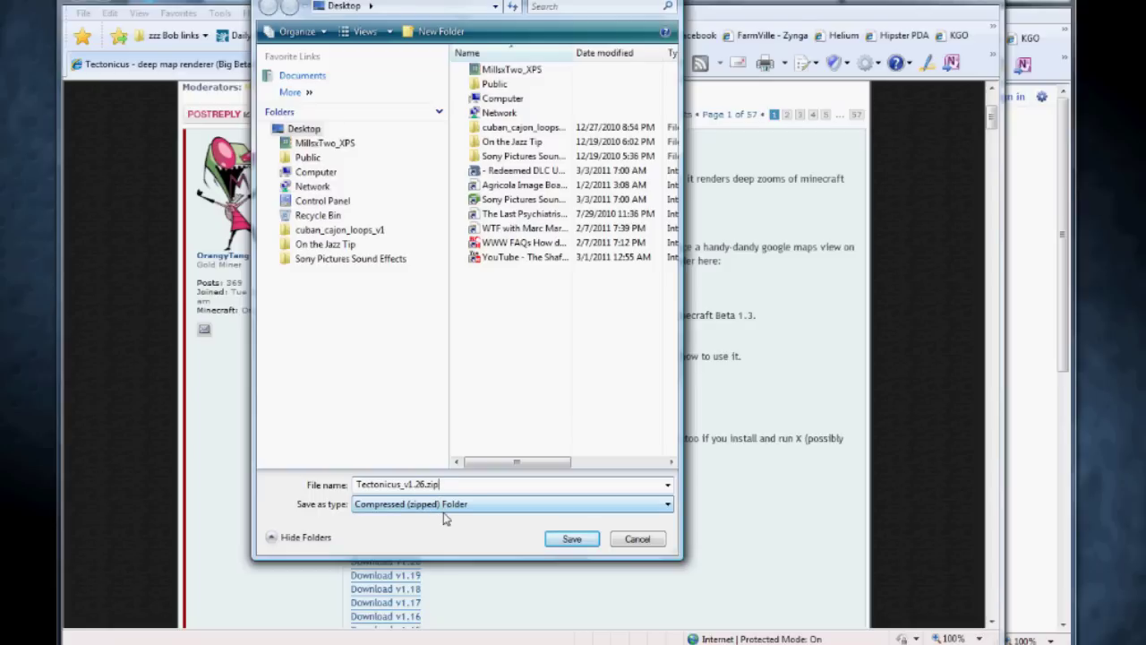
key("BackSpace")
key("BackSpace")
key("BackSpace")
type("jar")
left_click(573, 540)
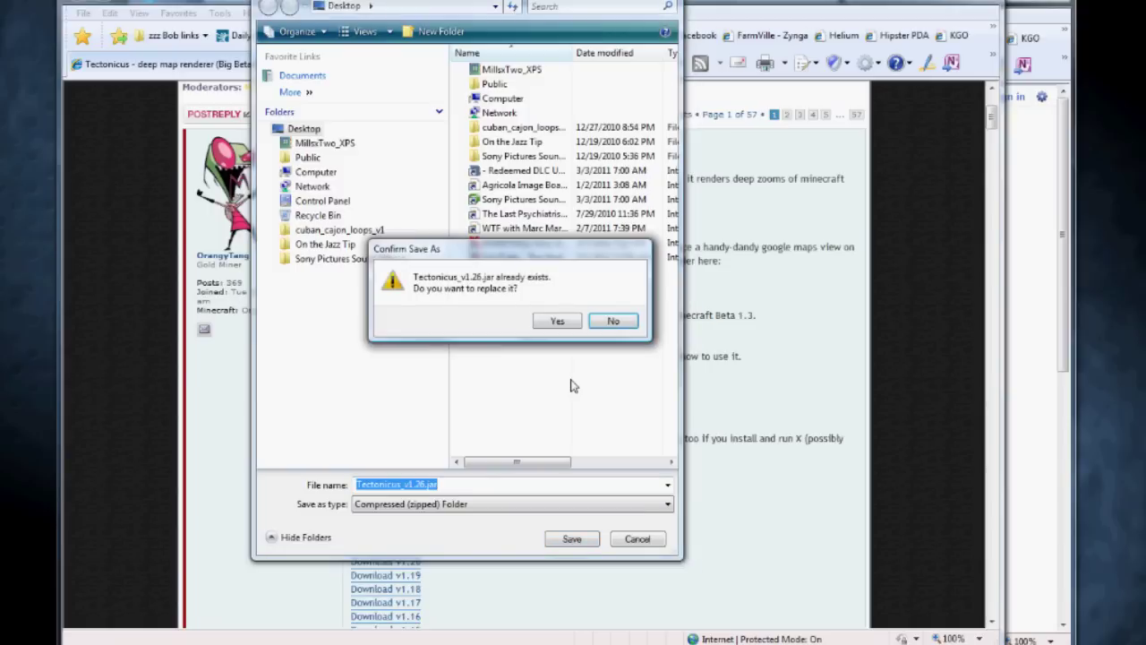
left_click(614, 323)
key("Escape")
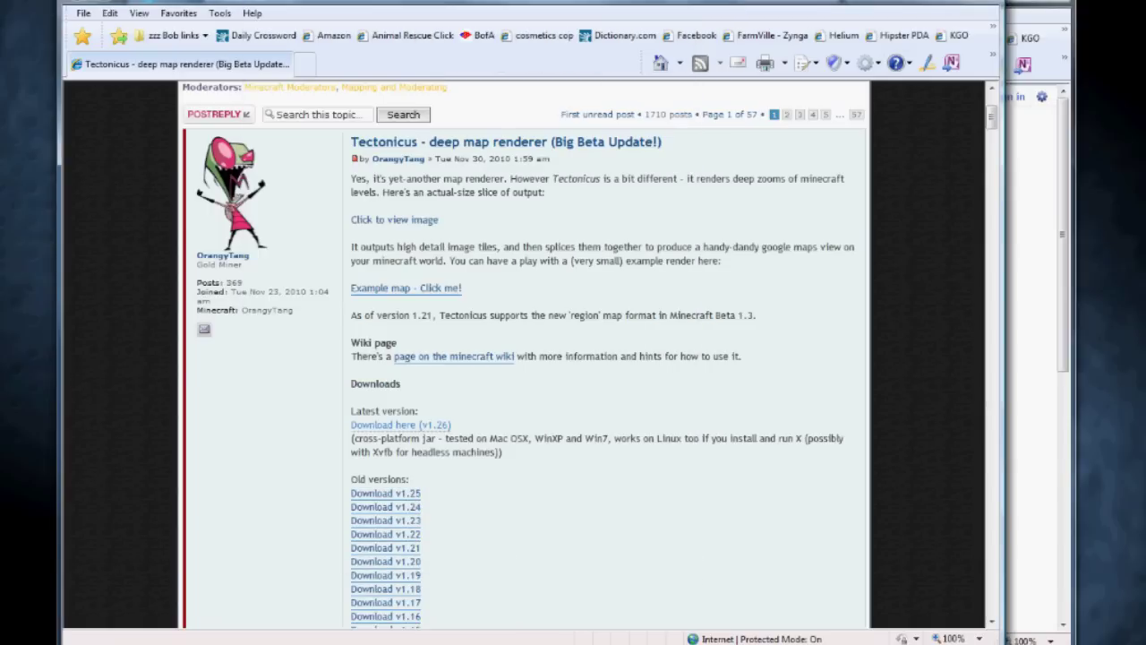
Get the open windows out of the way and examine the Tectonicus_v1.26.jar file on the desktop.
key("alt+Tab")
key("alt+Tab")
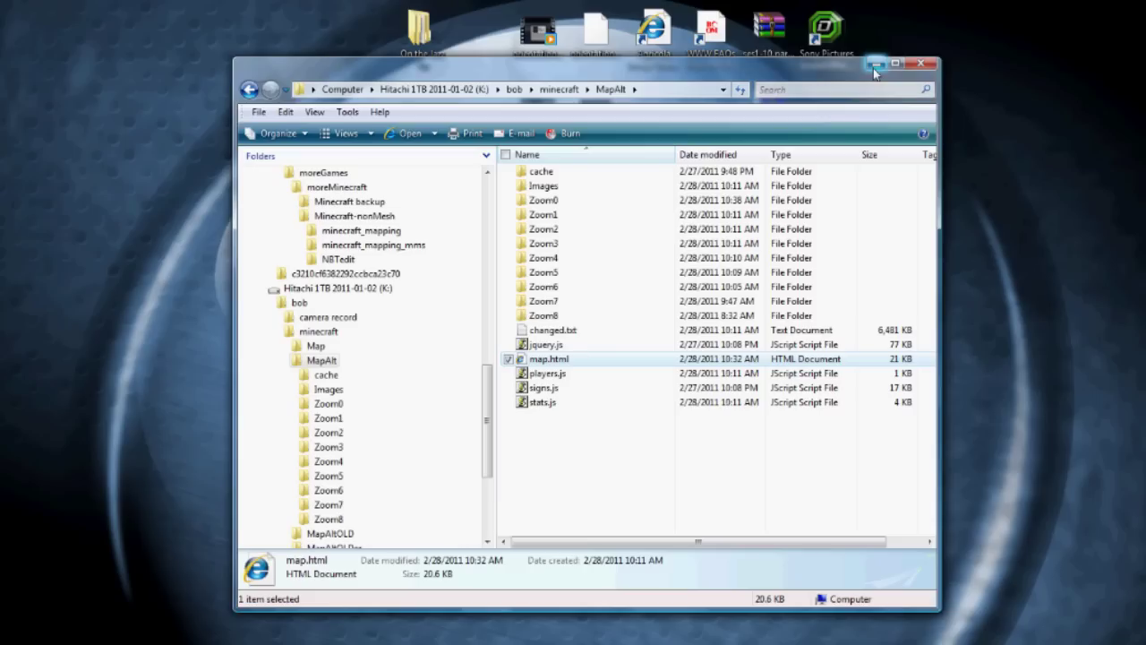
left_click(875, 65)
left_click(359, 354)
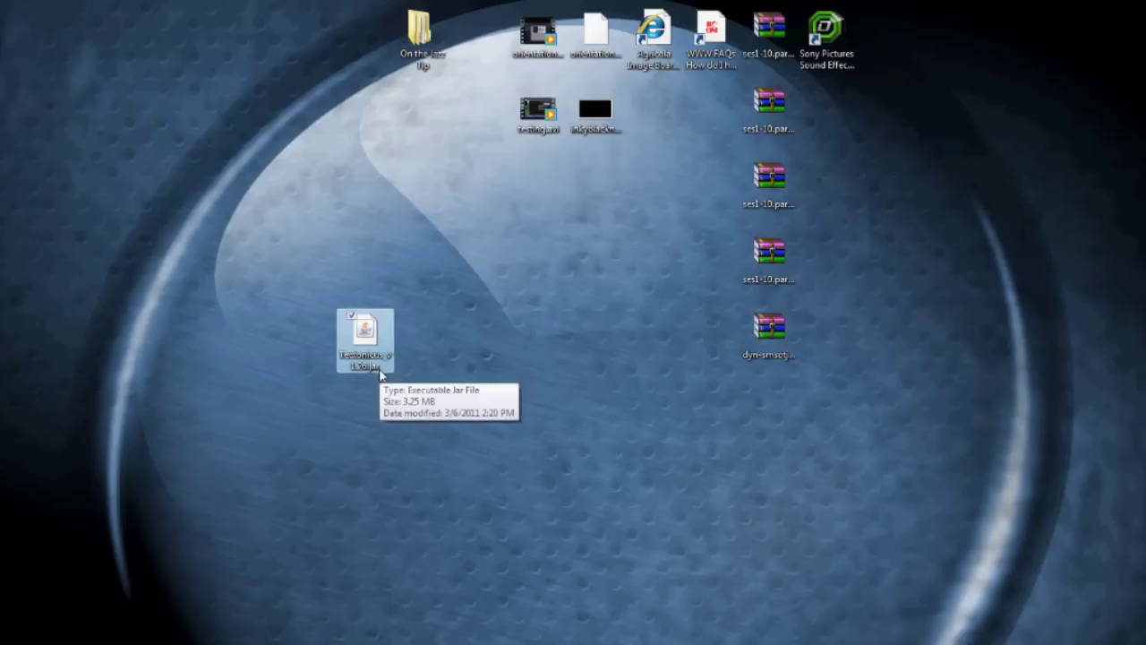
left_click(440, 327)
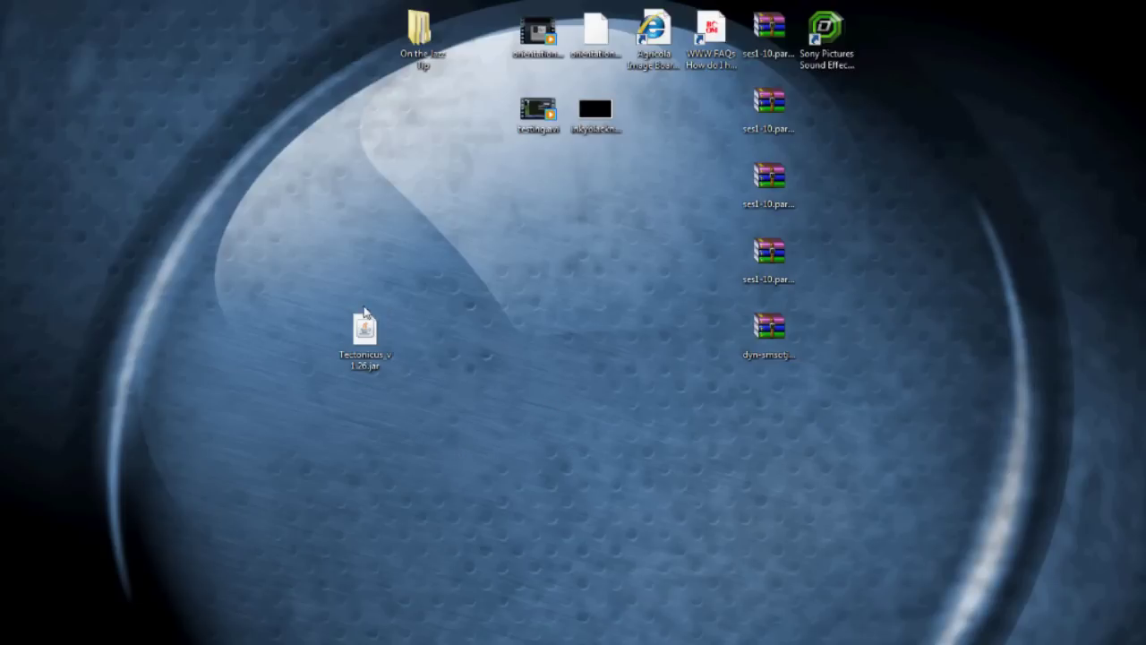
mouse_move(383, 347)
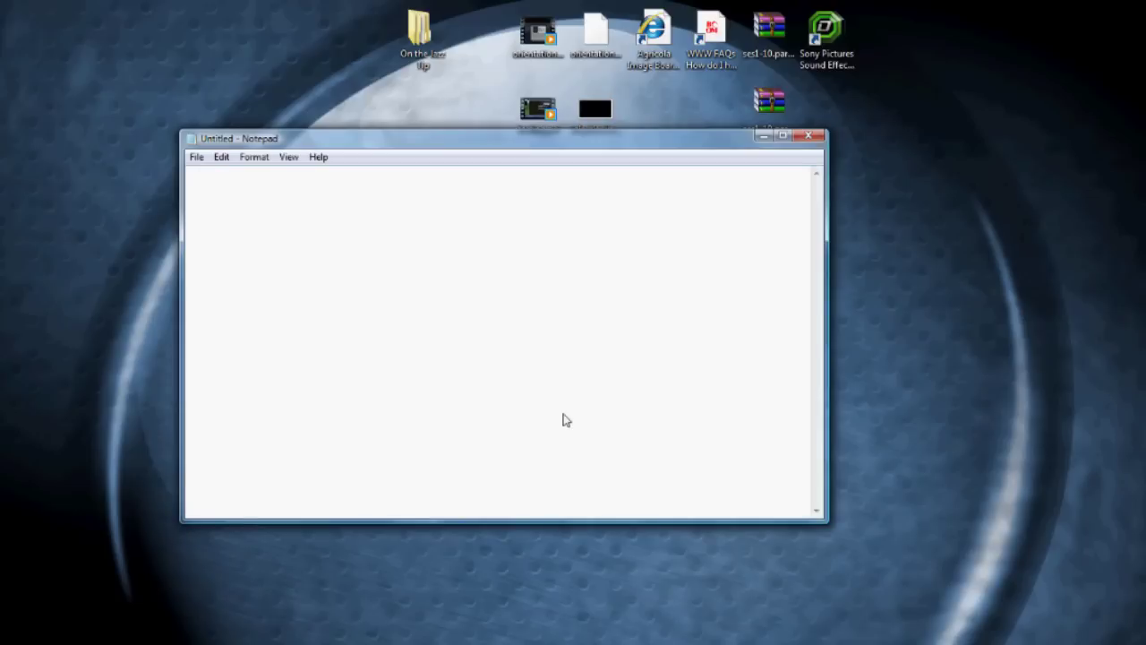
Write a batch script in the empty Notepad document with the line "echo hi there", a blank line and "pause".
type("echo")
type(" hi t")
type("here  ")
type("pause")
Save the script to the Desktop as helloworld.bat, with the file type set to All Files.
left_click(199, 158)
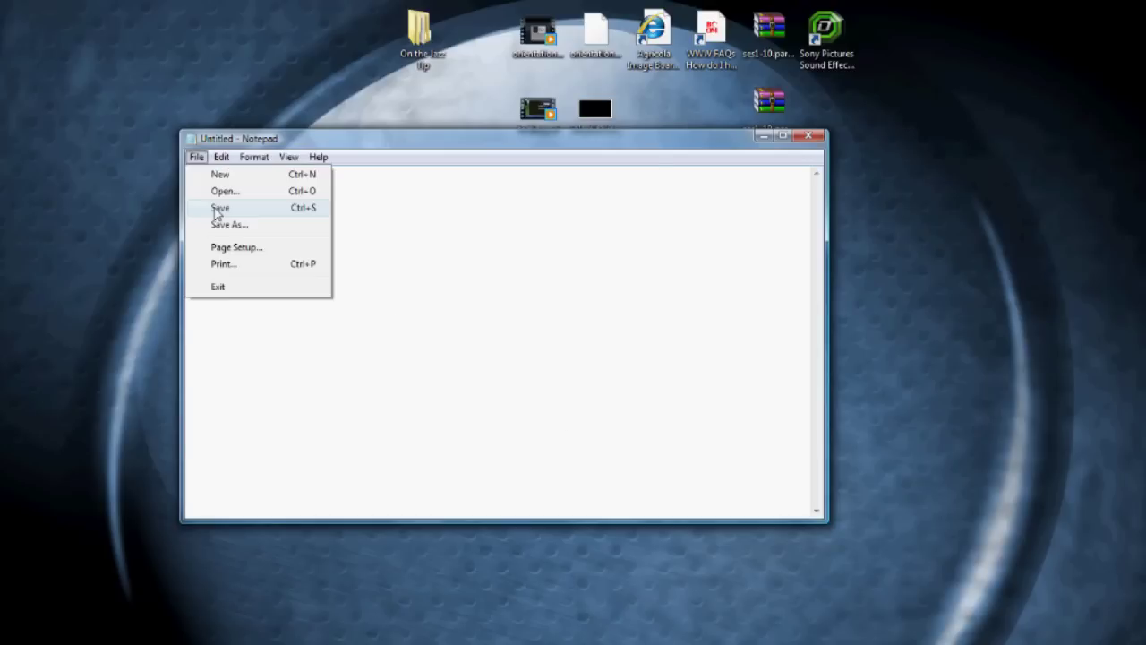
left_click(219, 208)
left_click_drag(478, 138, 552, 57)
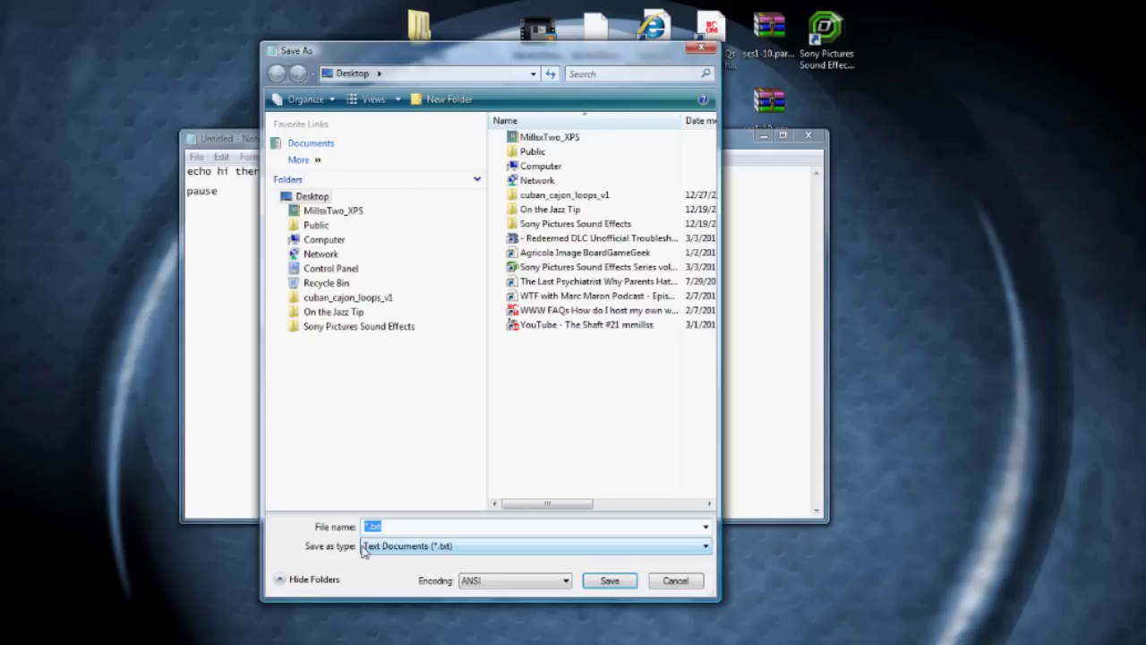
left_click(393, 554)
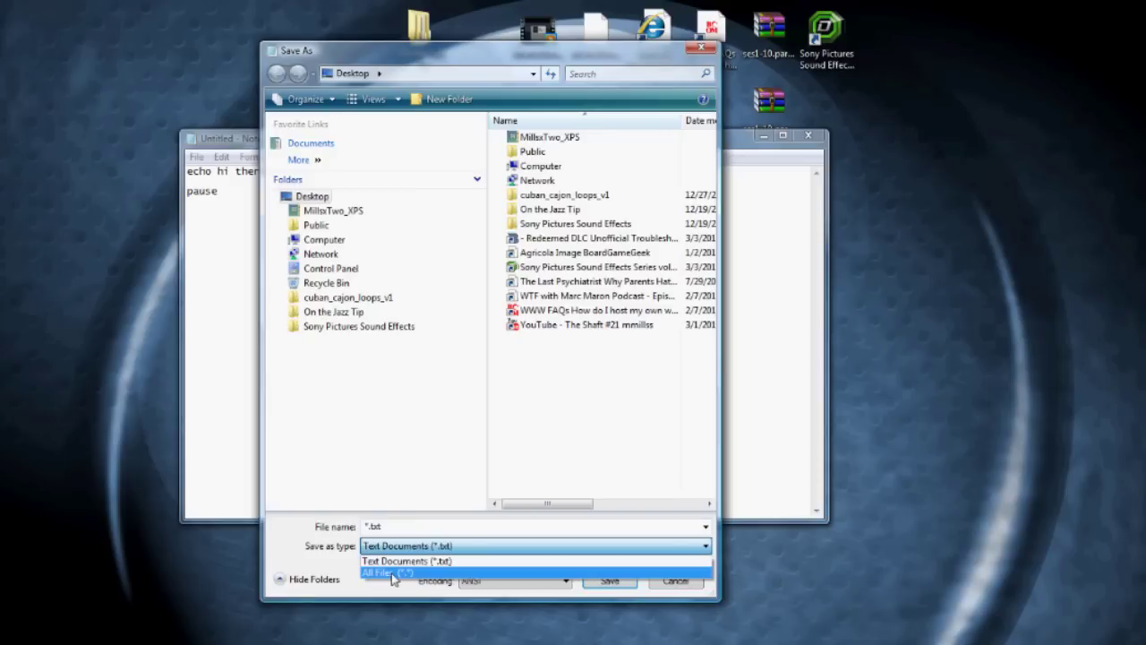
left_click(392, 577)
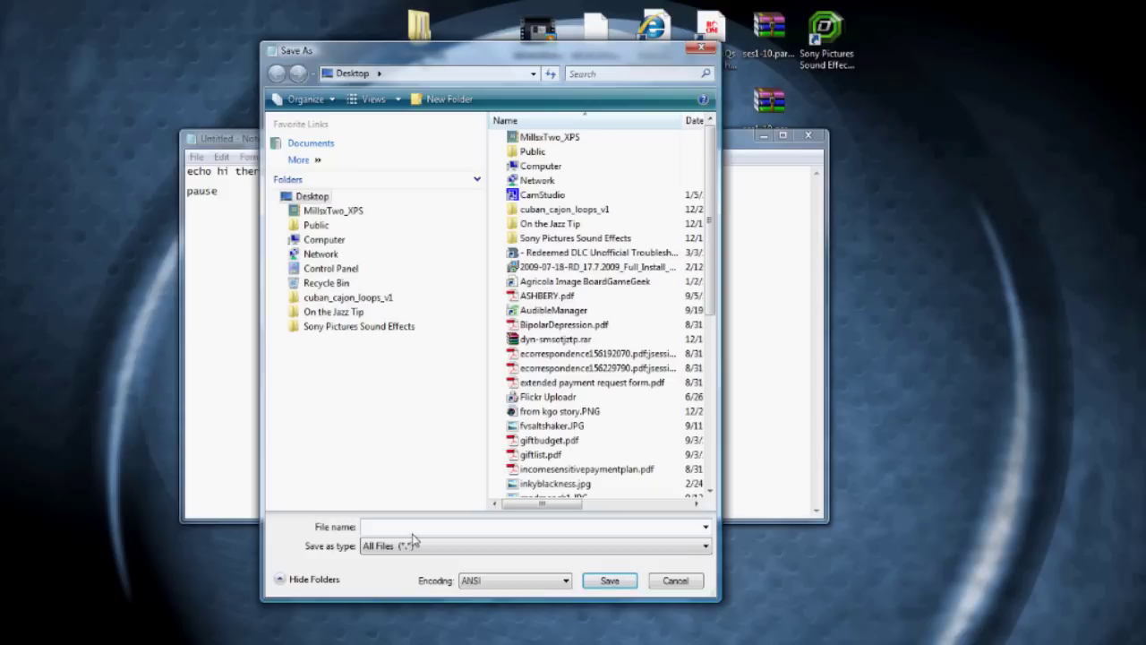
type("helloworld.bat")
left_click(610, 581)
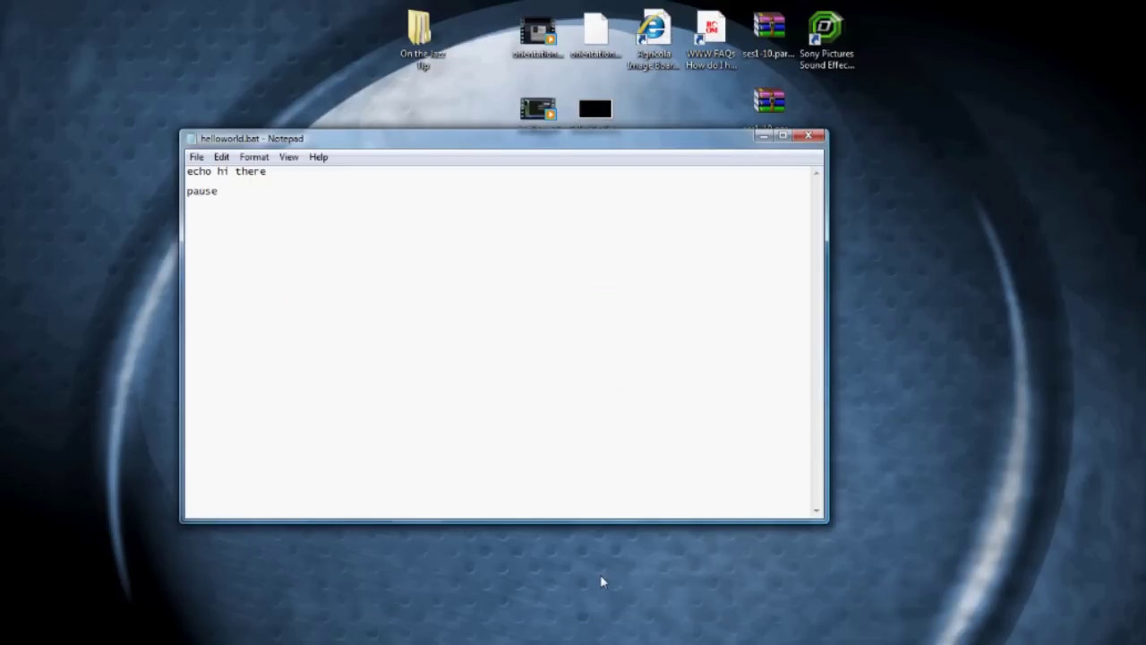
Move the helloworld.bat icon to a free spot beside the Notepad window, run it and dismiss its pause.
left_click_drag(384, 149, 435, 152)
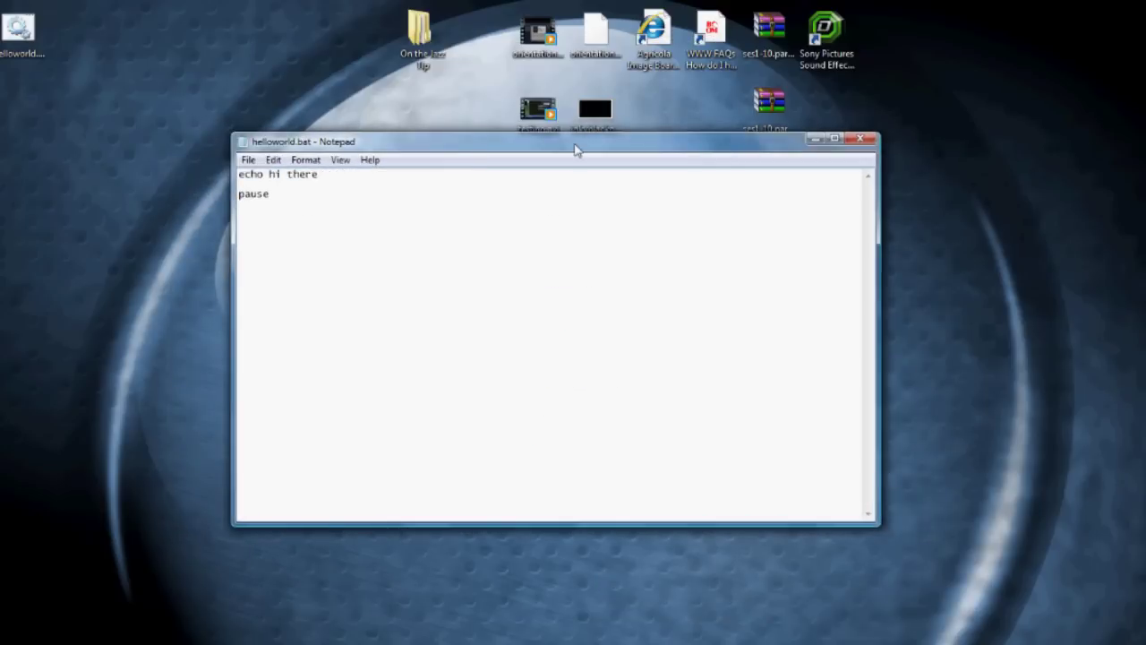
left_click_drag(40, 51, 215, 281)
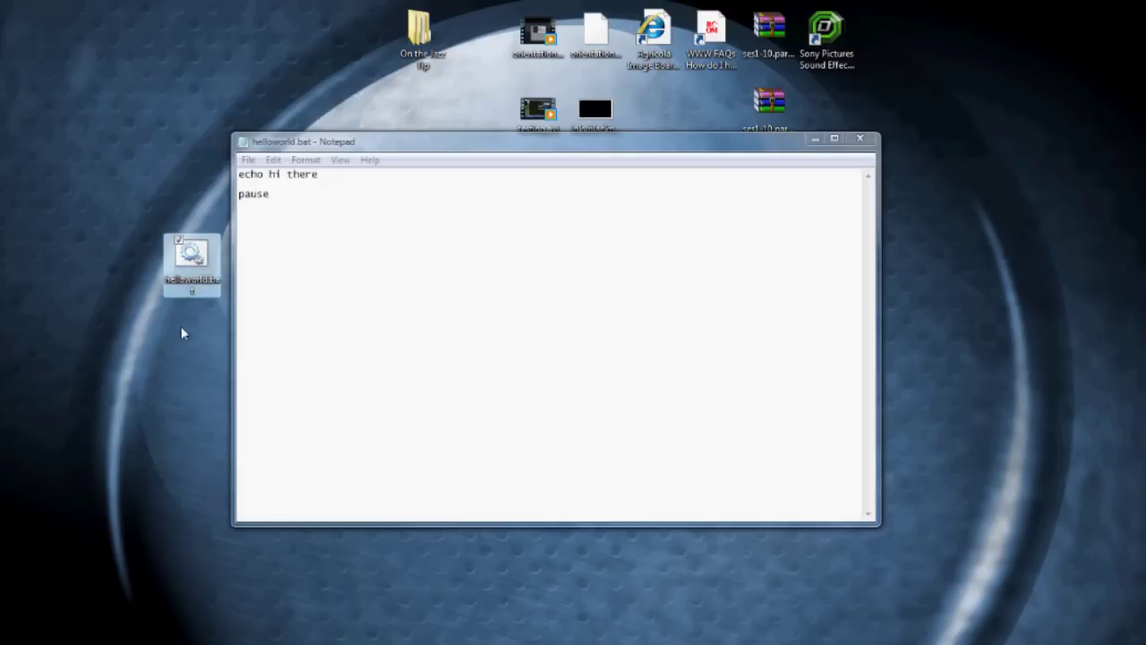
double_click(192, 261)
left_click_drag(252, 127, 541, 144)
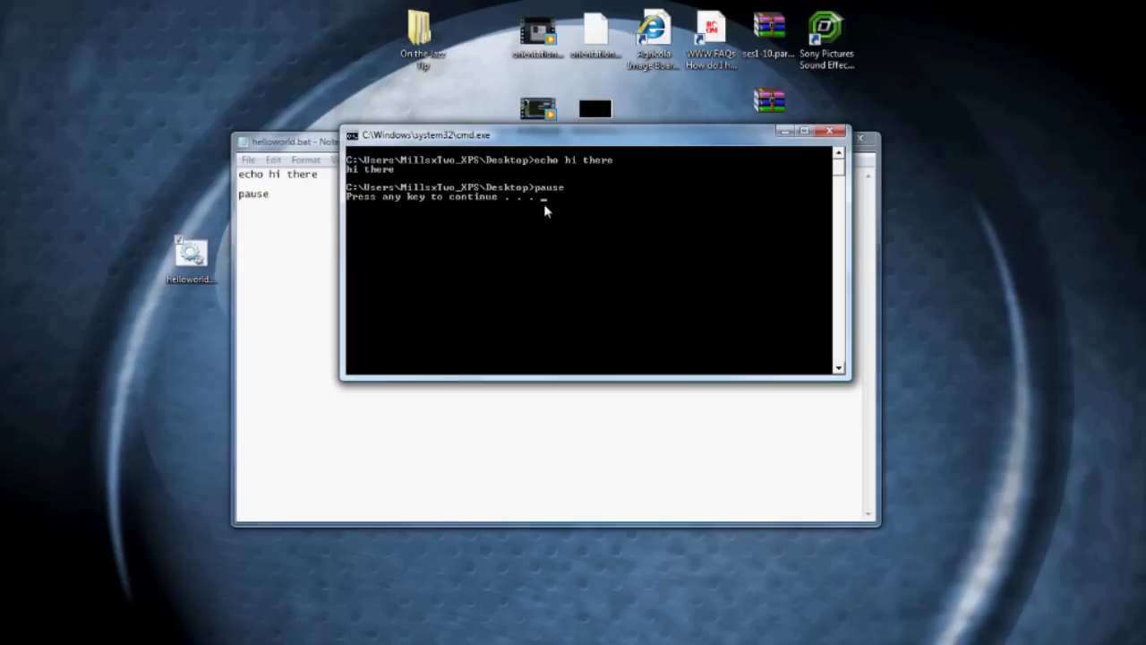
key("Return")
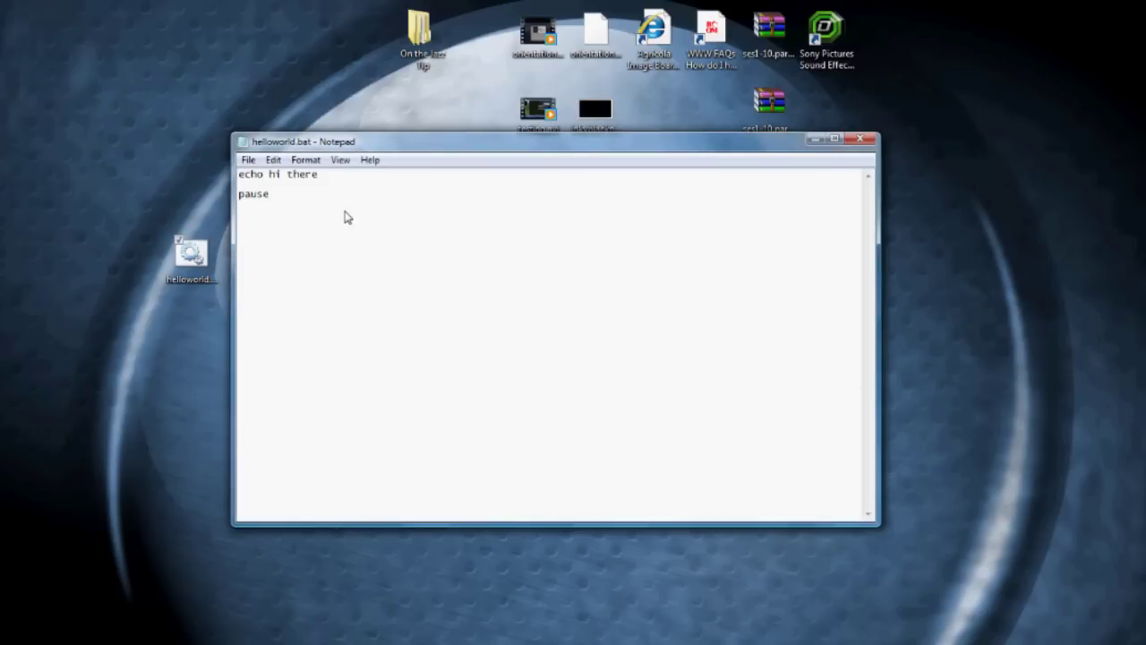
Put the helloworld.bat window away, switch to tectonicusBatchWorking1.22.bat in Notepad and examine its overall command and pause line.
key("ctrl+a")
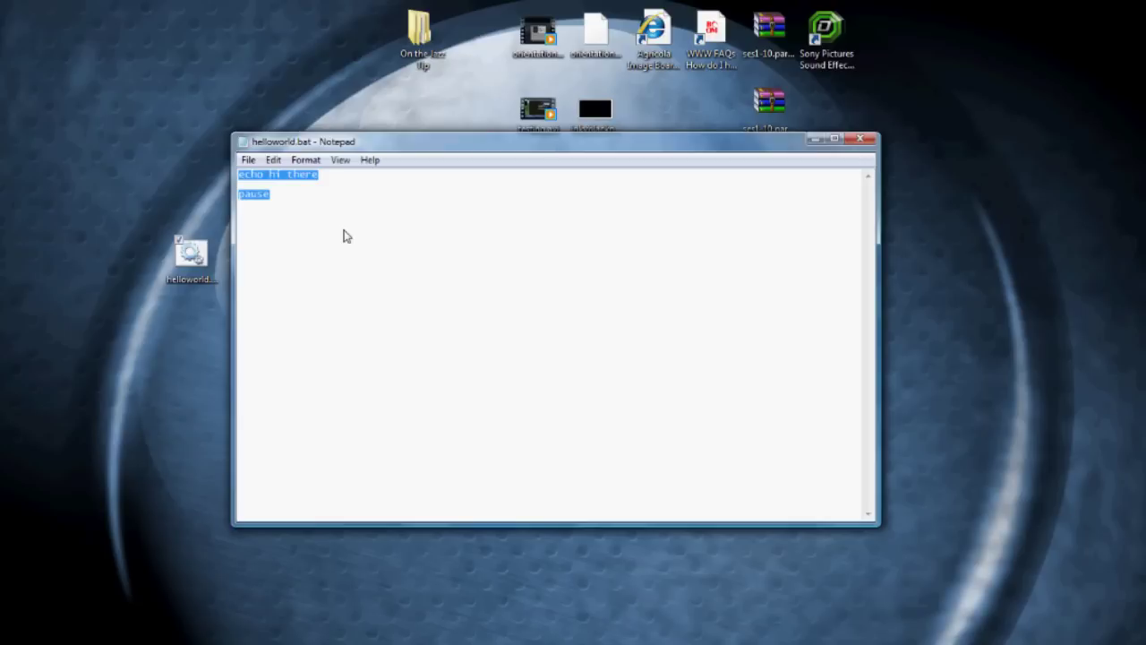
left_click(815, 140)
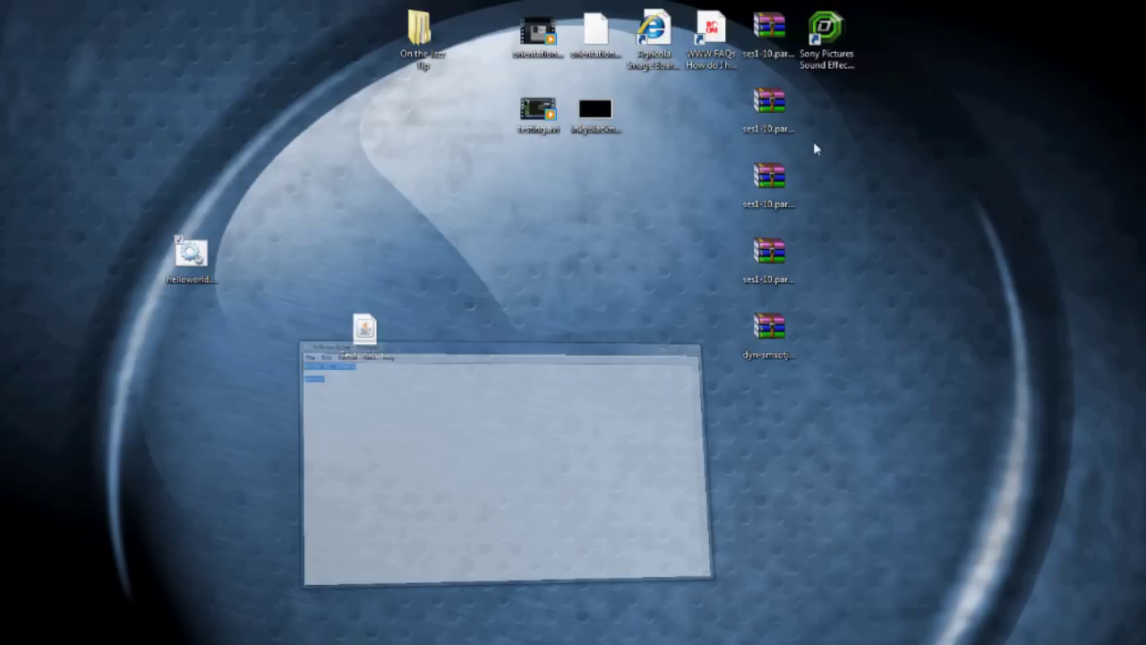
key("alt+Tab")
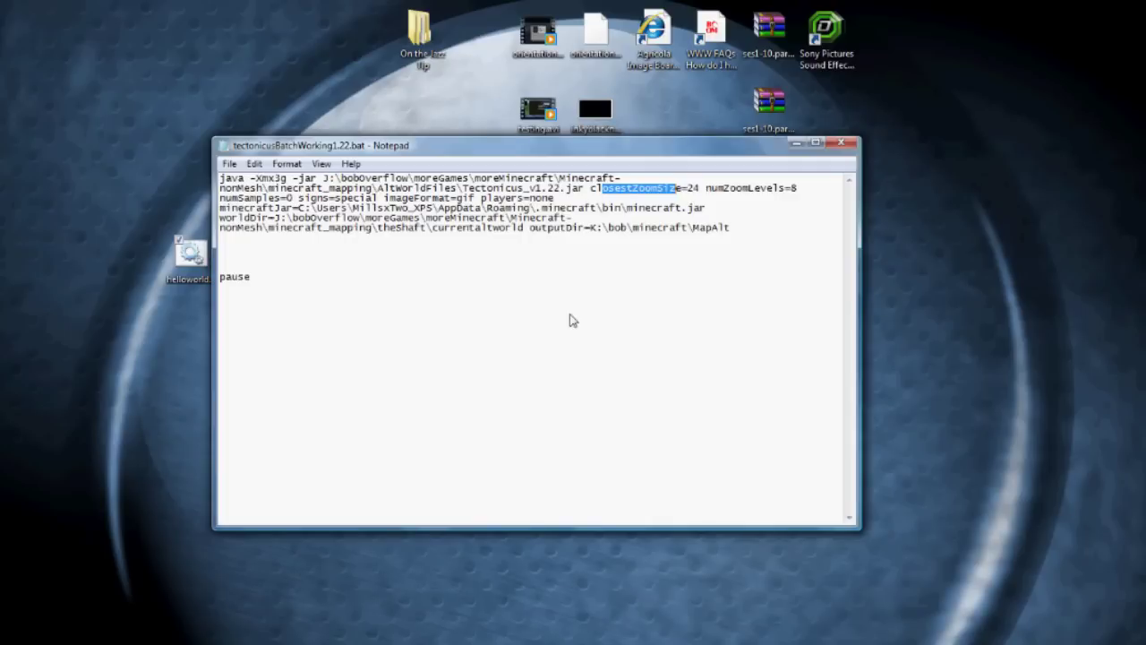
left_click_drag(446, 158, 469, 171)
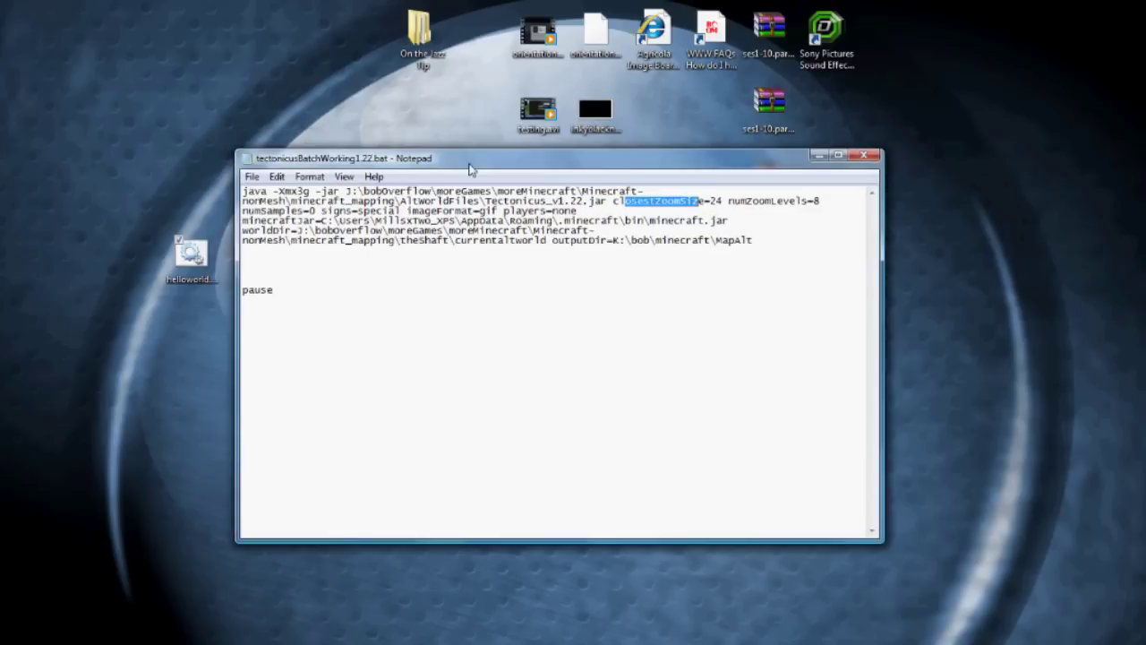
left_click(439, 312)
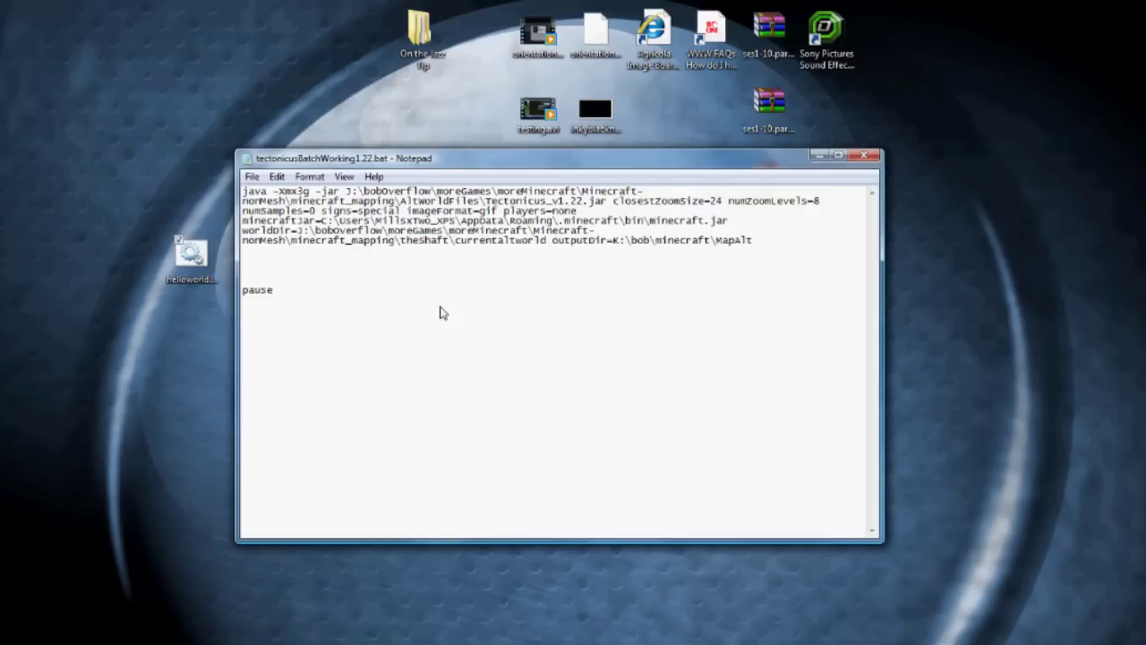
left_click_drag(544, 240, 240, 197)
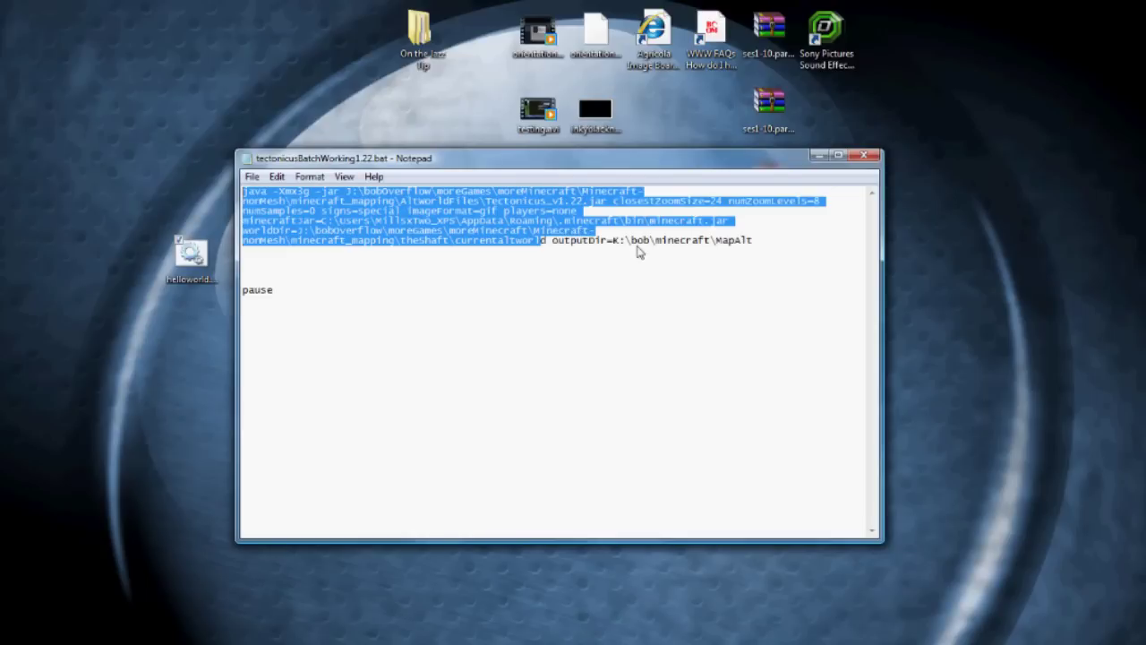
left_click(730, 229)
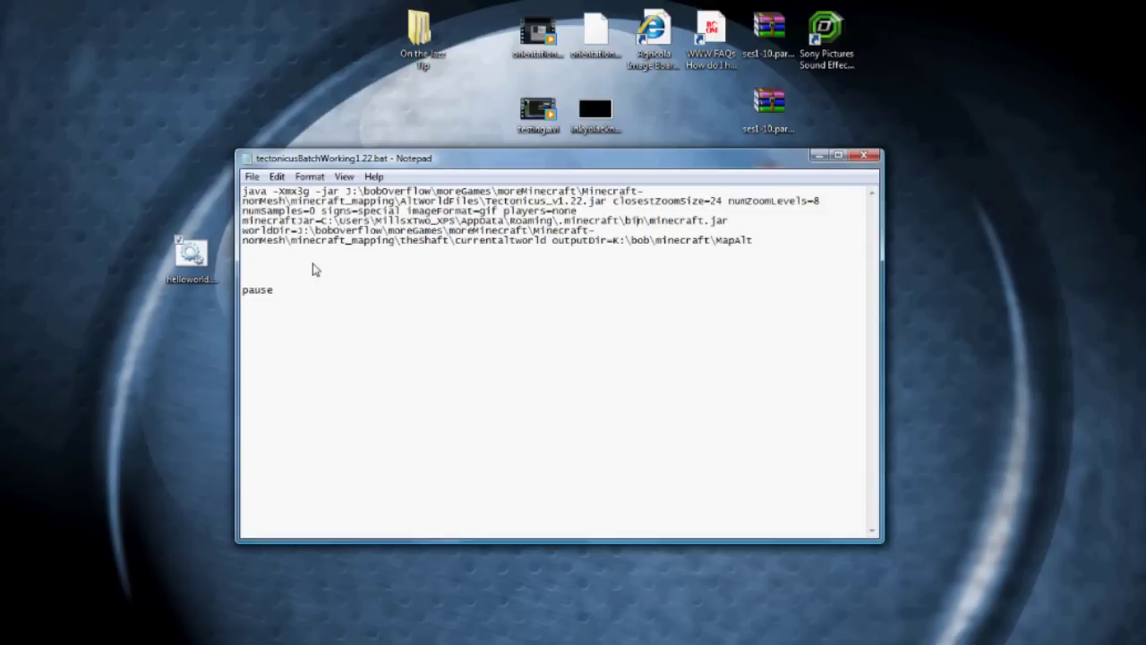
double_click(258, 290)
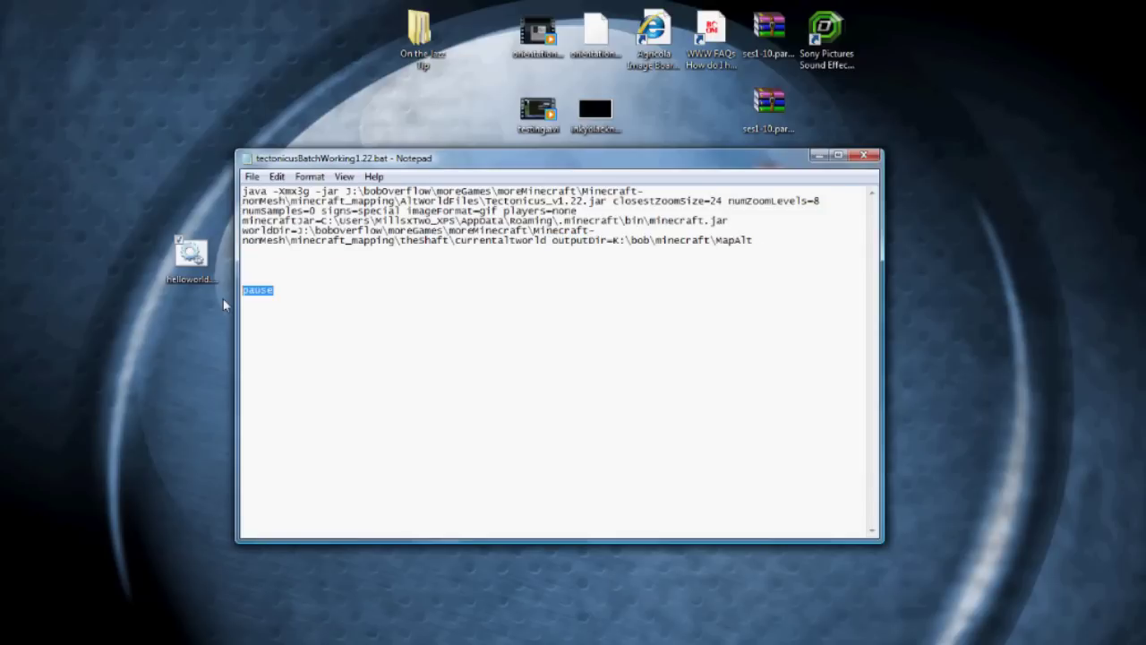
left_click(390, 356)
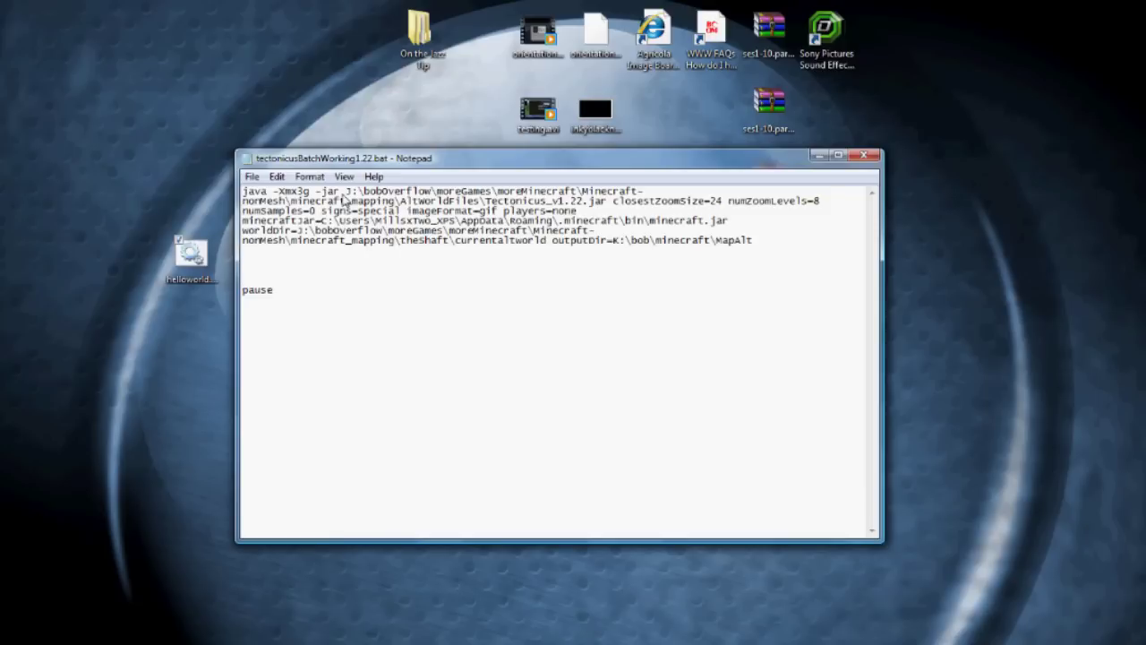
Examine the start of the Tectonicus command, including the java call and the path to the Tectonicus jar.
double_click(403, 211)
double_click(318, 212)
left_click(347, 191)
double_click(260, 193)
left_click_drag(304, 192, 607, 211)
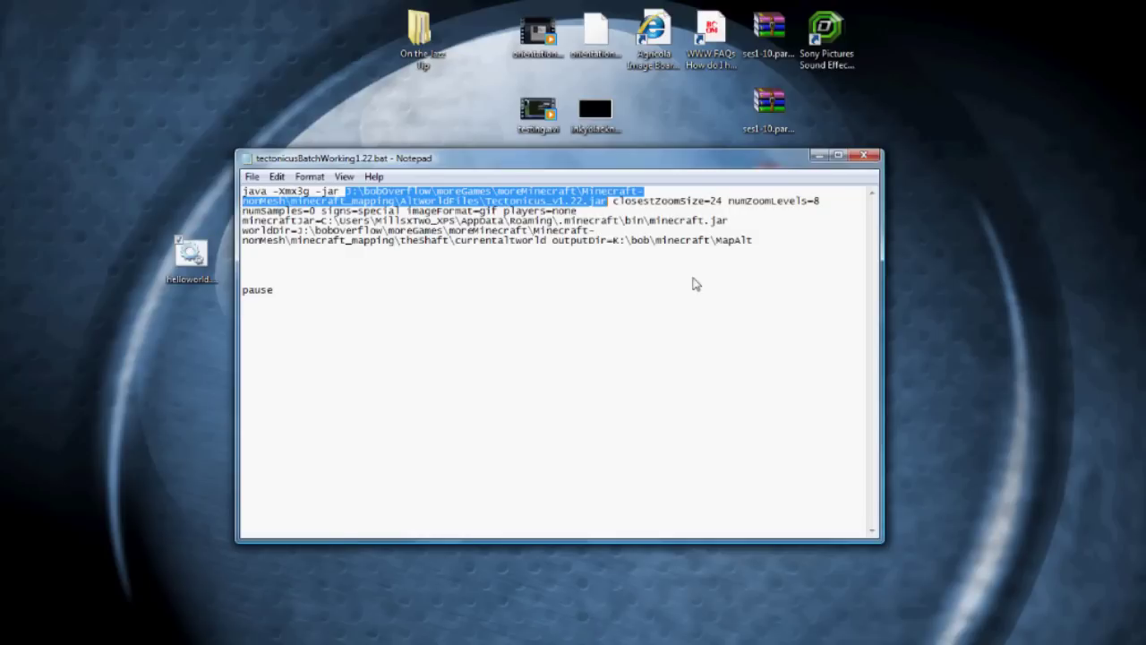
Examine the command's zoom, image format and players options and its minecraftJar, worldDir and outputDir paths.
left_click_drag(613, 201, 720, 206)
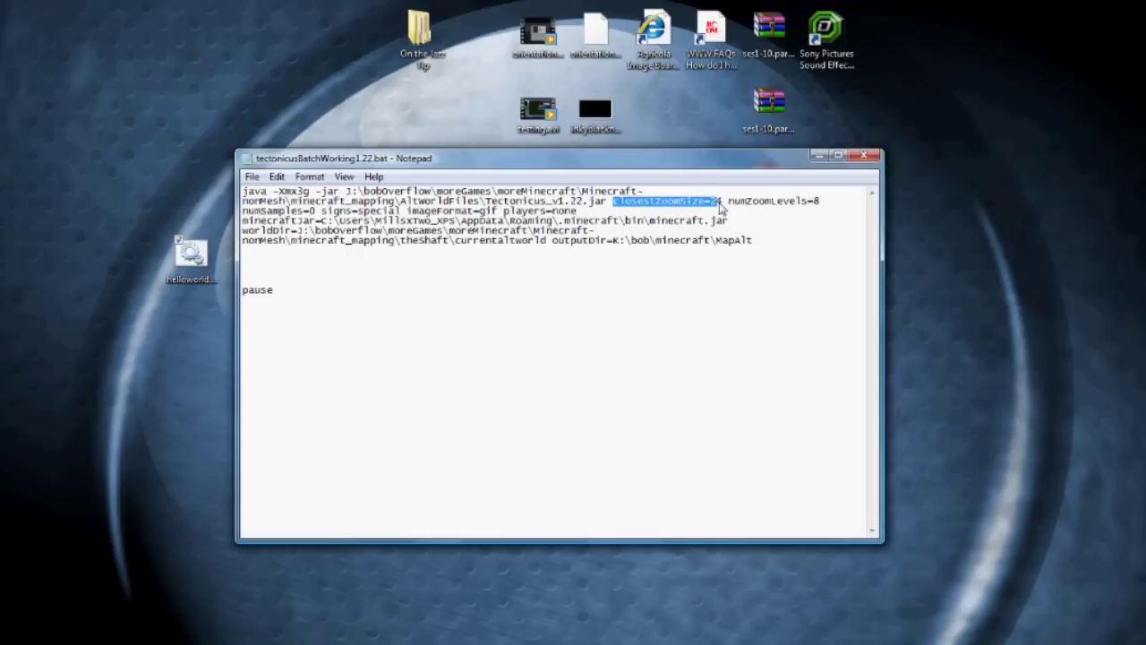
left_click(736, 202)
left_click_drag(735, 202, 818, 205)
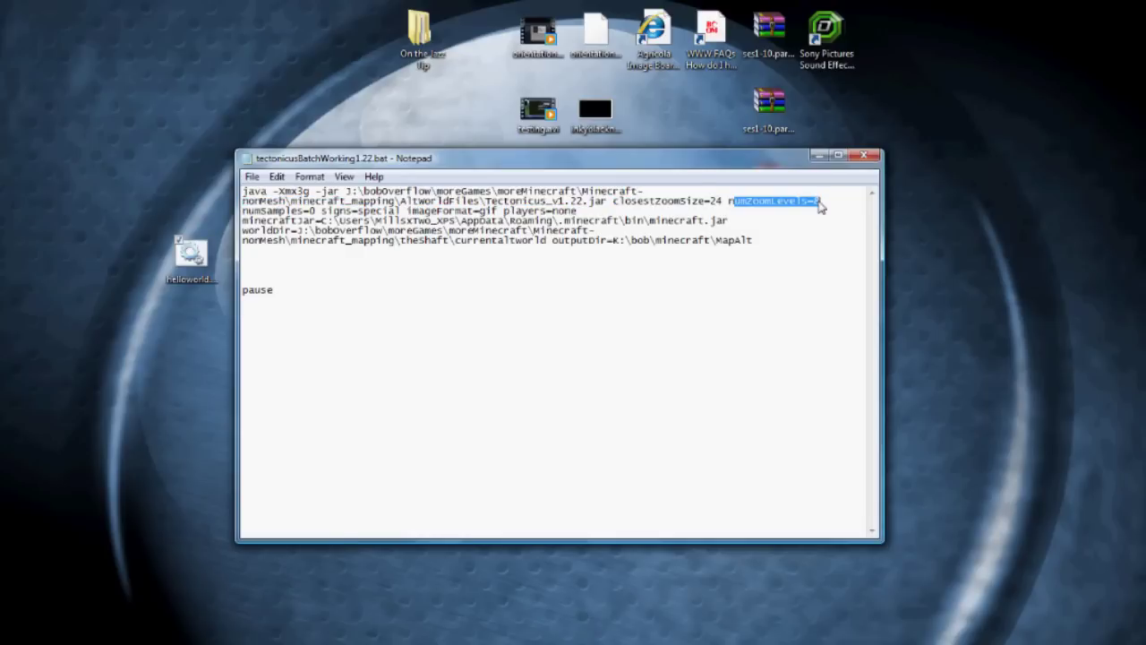
left_click(436, 212)
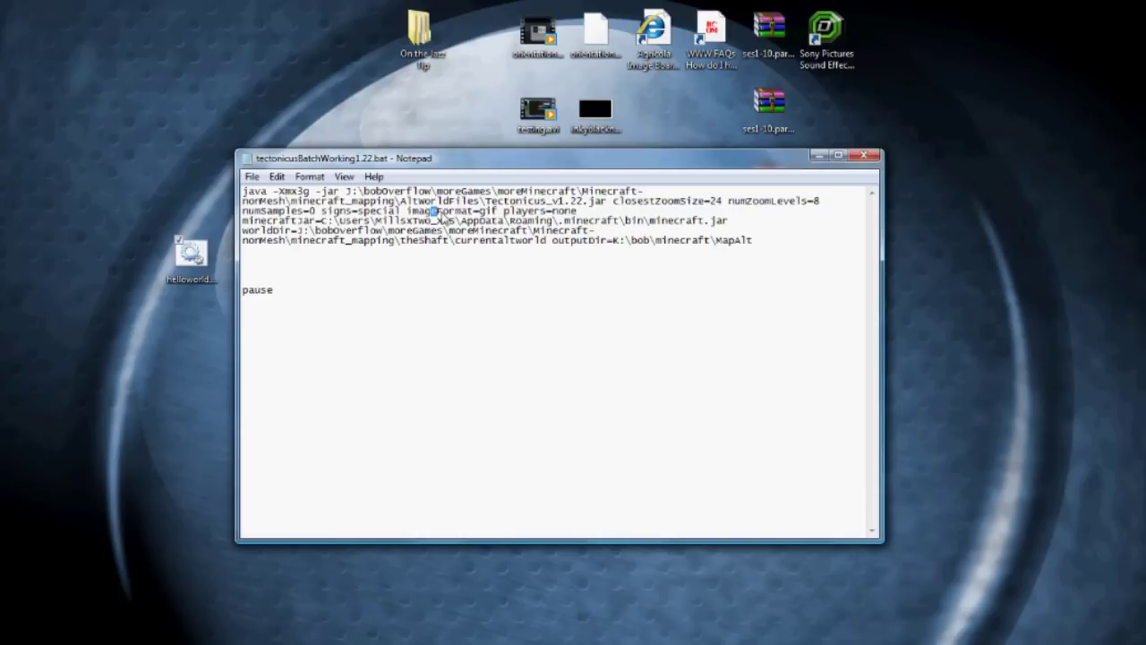
left_click_drag(516, 212, 574, 213)
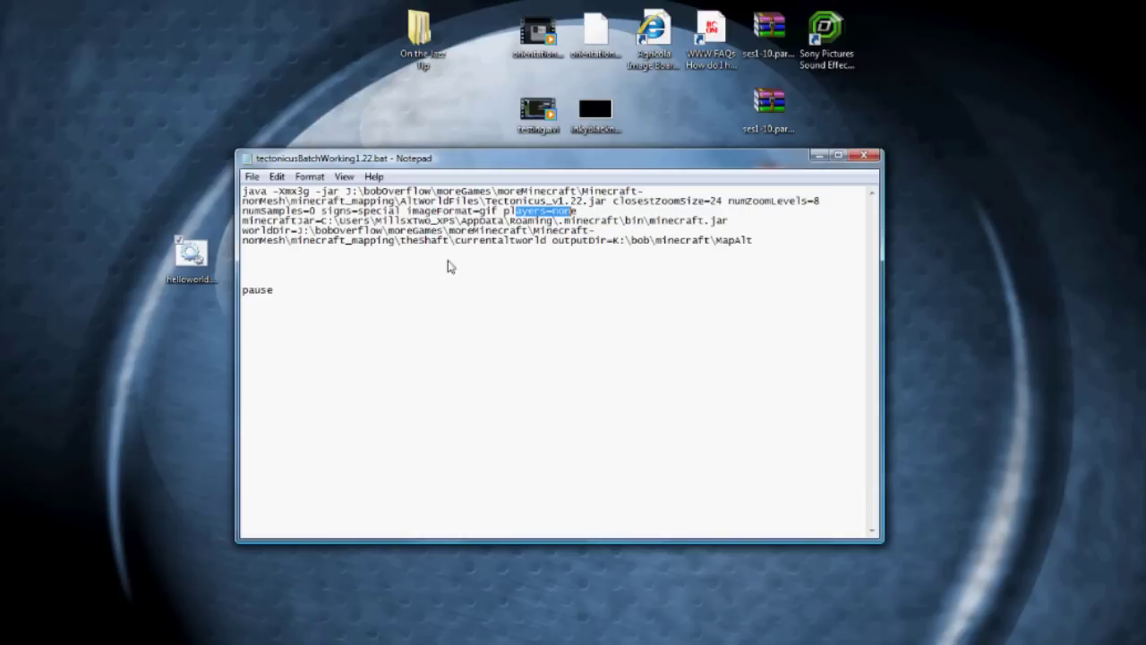
left_click_drag(242, 220, 730, 223)
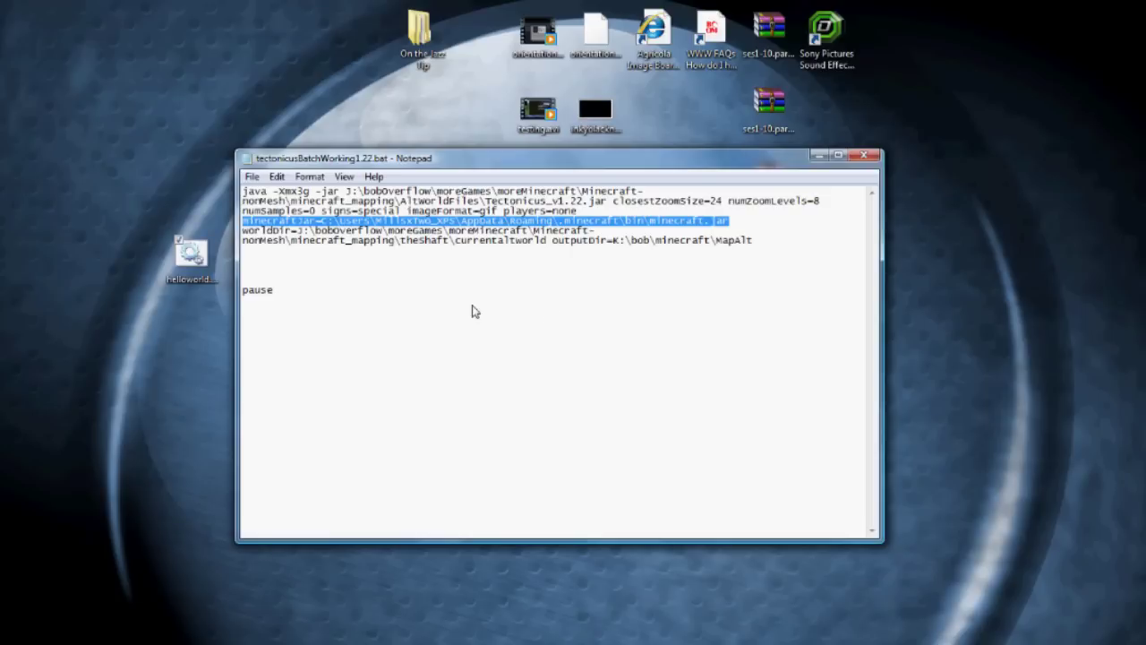
left_click(242, 231)
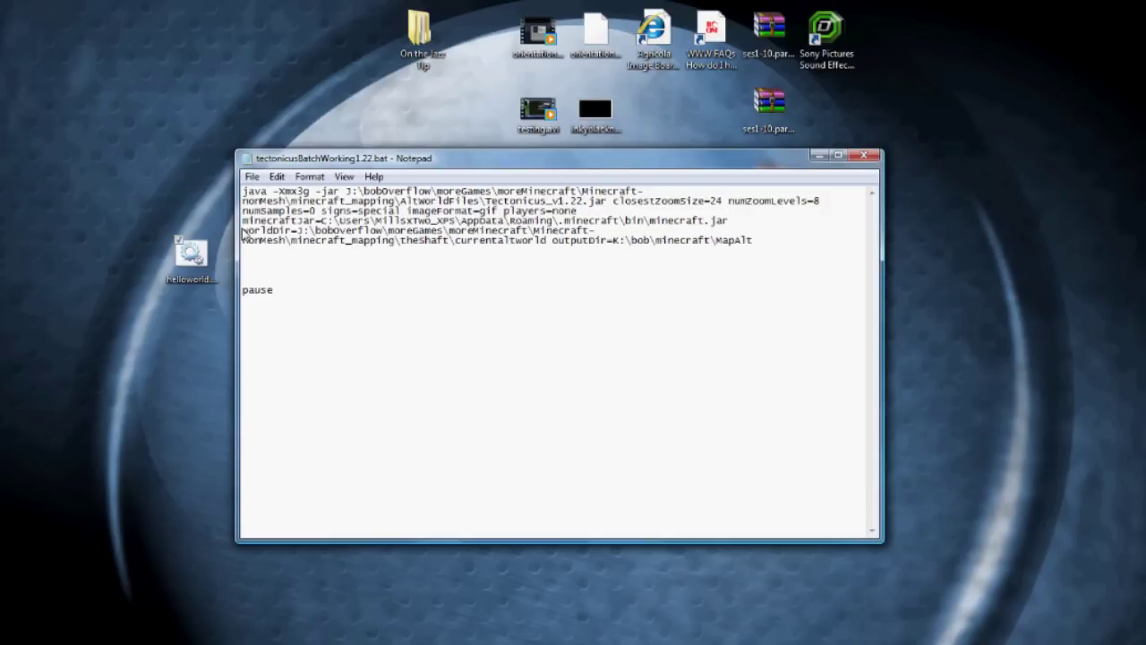
left_click_drag(243, 231, 757, 245)
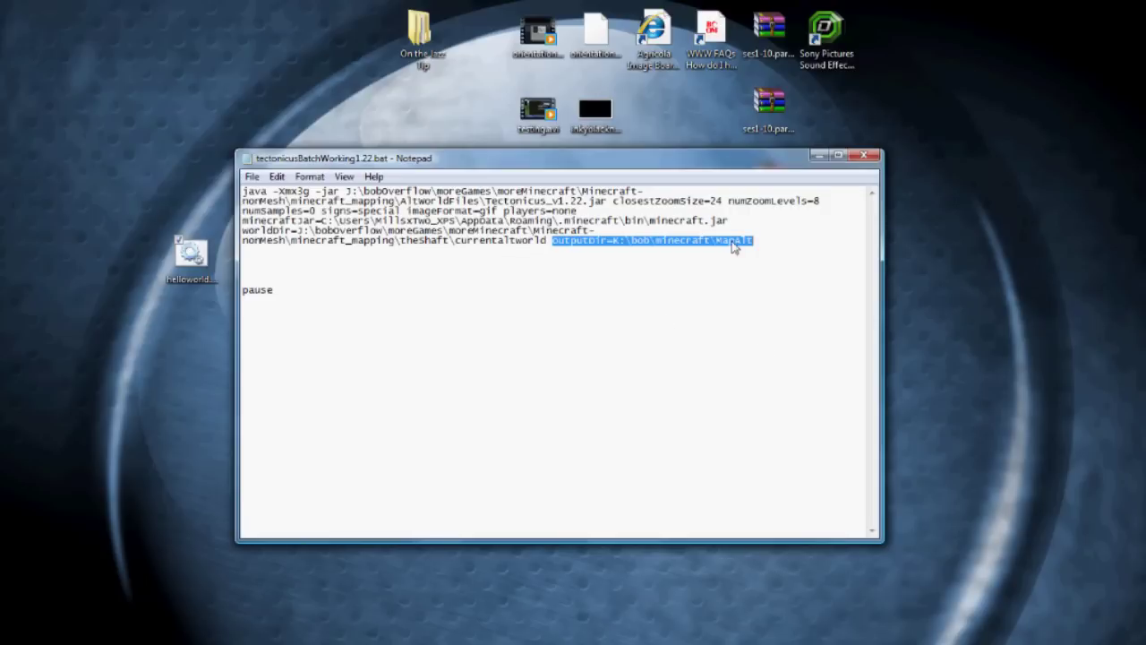
Switch to the Explorer window showing K:\bob\minecraft\MapAlt and examine the cache folder and the contents of Images.
key("alt+Tab")
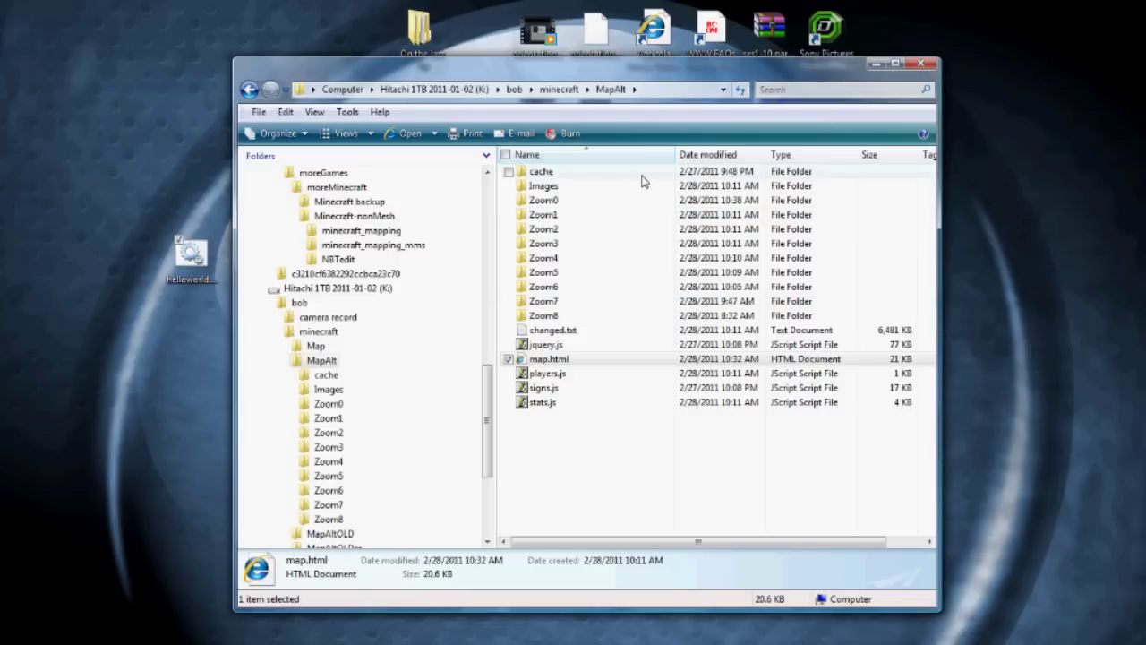
left_click(577, 174)
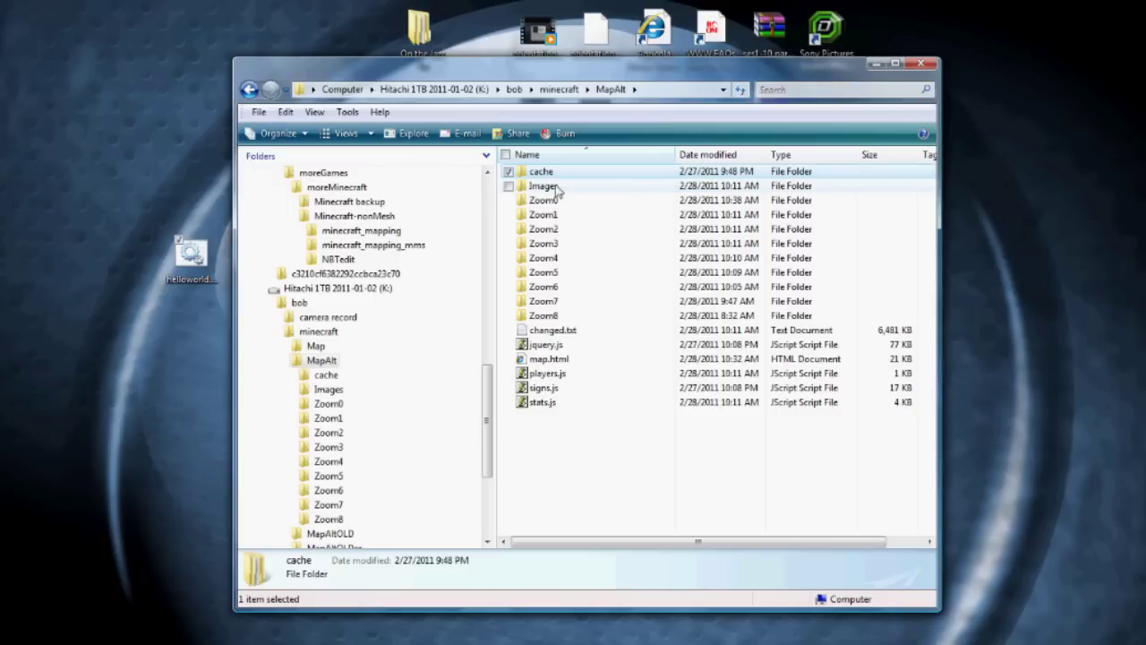
left_click(550, 186)
double_click(551, 188)
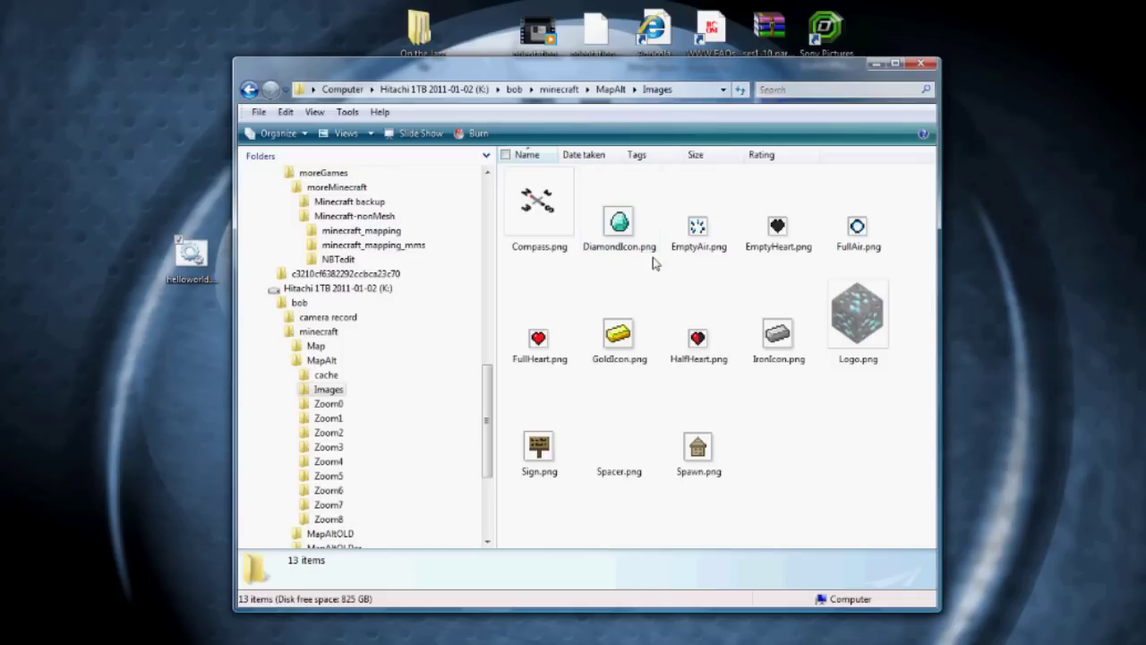
left_click(250, 91)
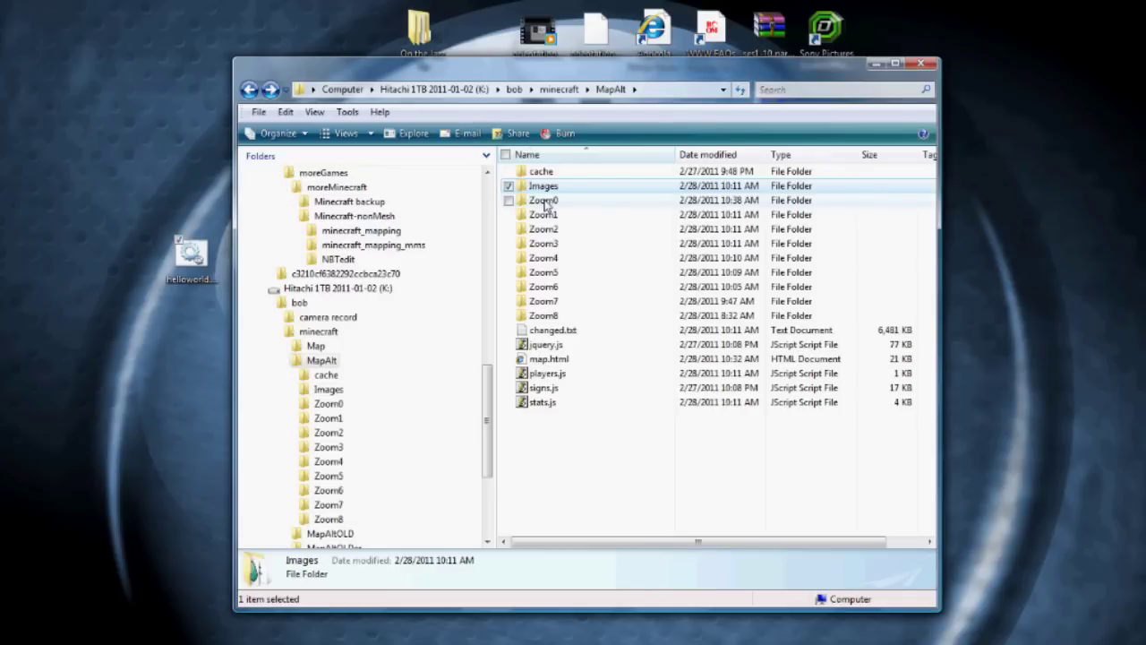
Examine the Zoom folders, changed.txt and the script files in the MapAlt output folder.
left_click(545, 201)
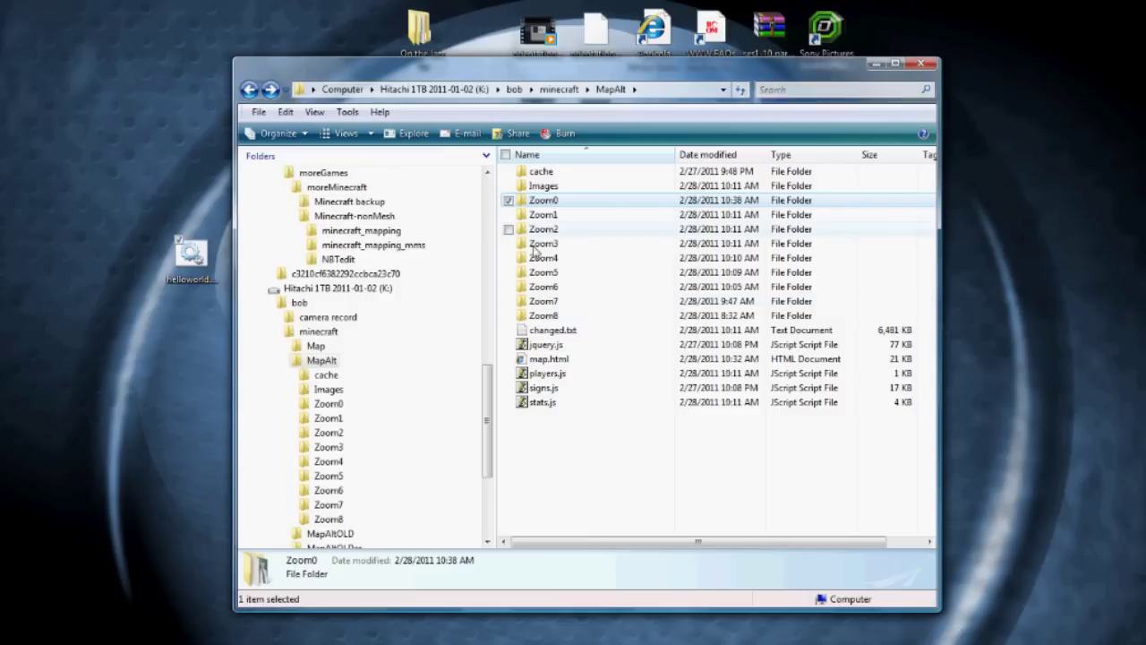
left_click(589, 329)
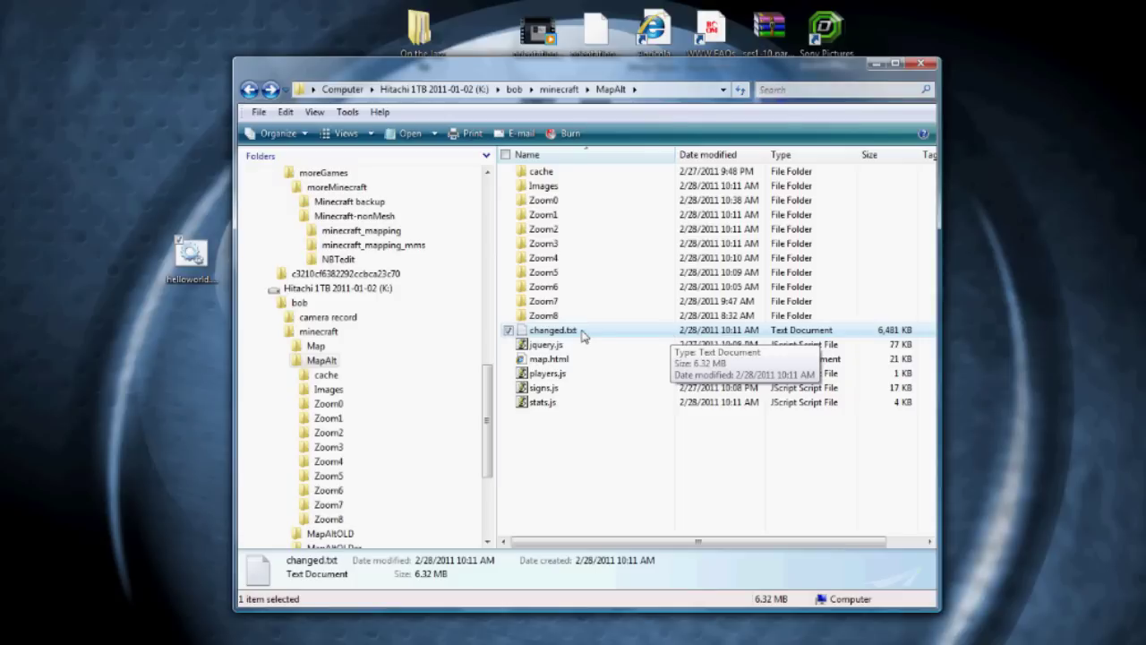
left_click(547, 347)
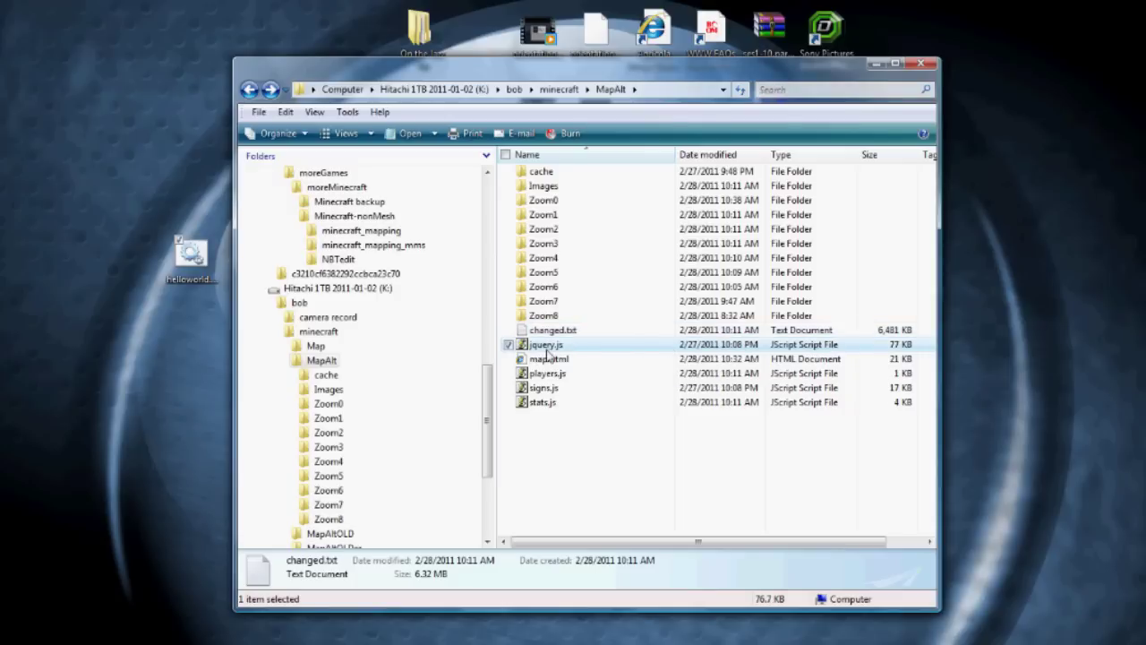
left_click(561, 374)
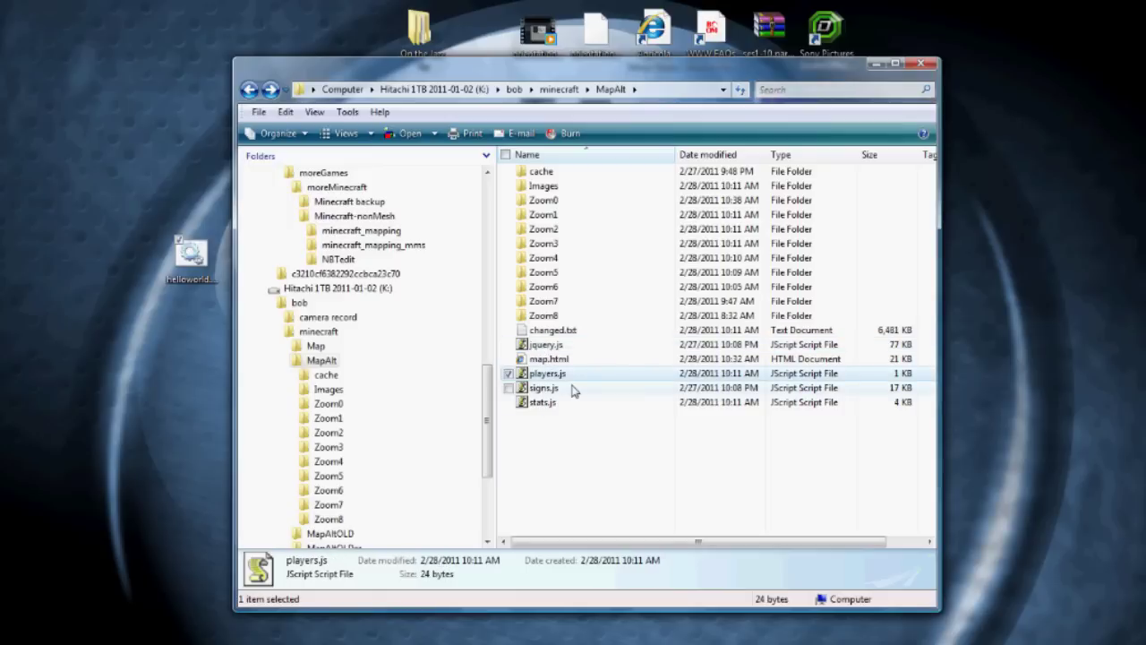
left_click(571, 388)
left_click(544, 404)
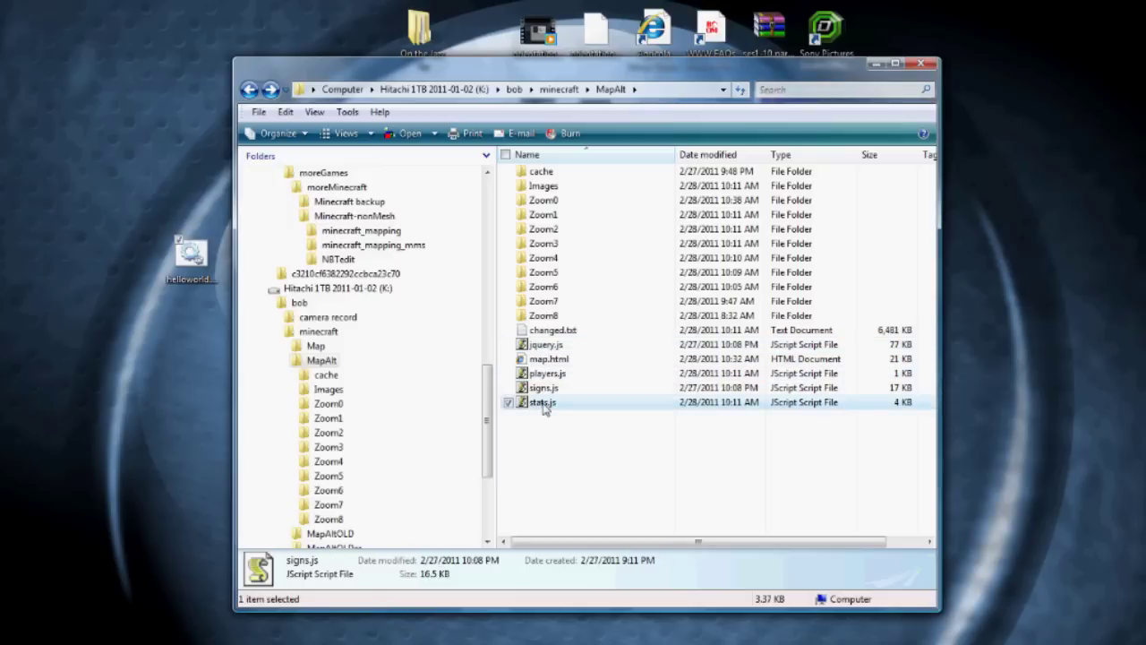
Open map.html from the MapAlt folder in the browser and inspect the rendered map's coastline up close.
left_click(557, 361)
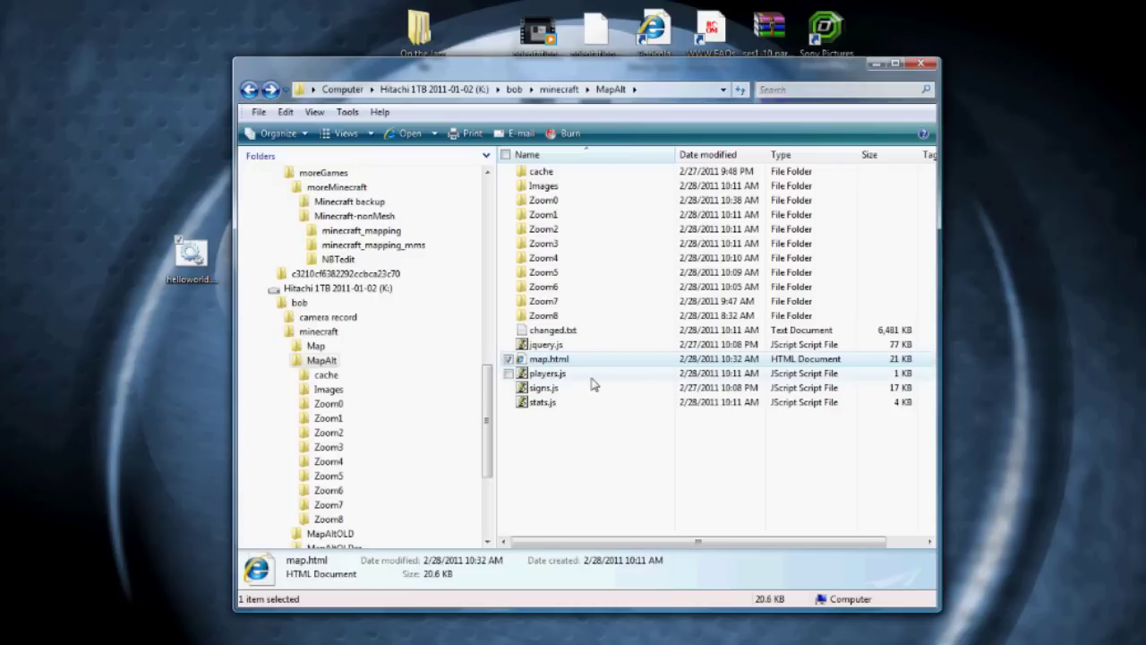
double_click(548, 359)
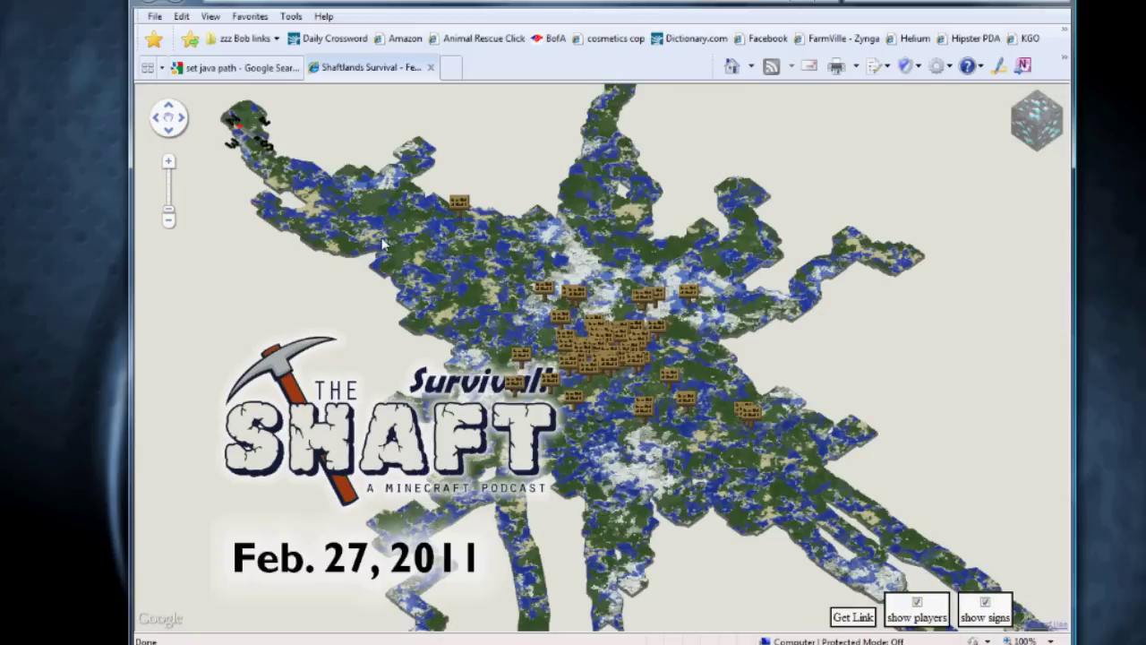
scroll(488, 323, "up", 2)
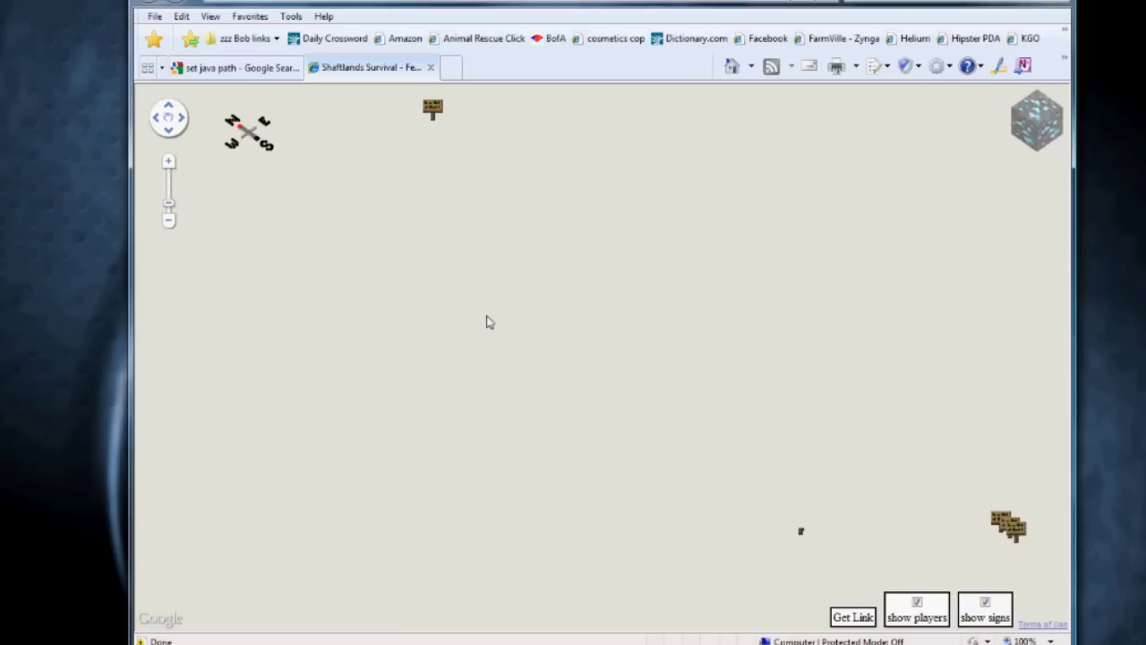
scroll(488, 322, "up", 2)
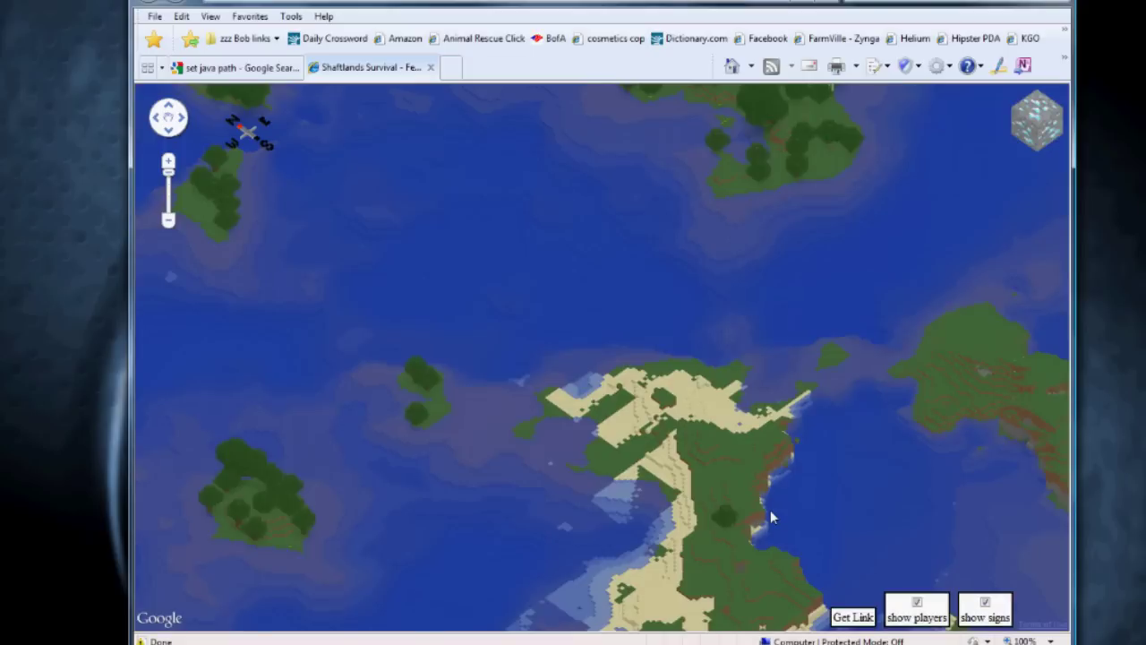
left_click_drag(772, 516, 665, 298)
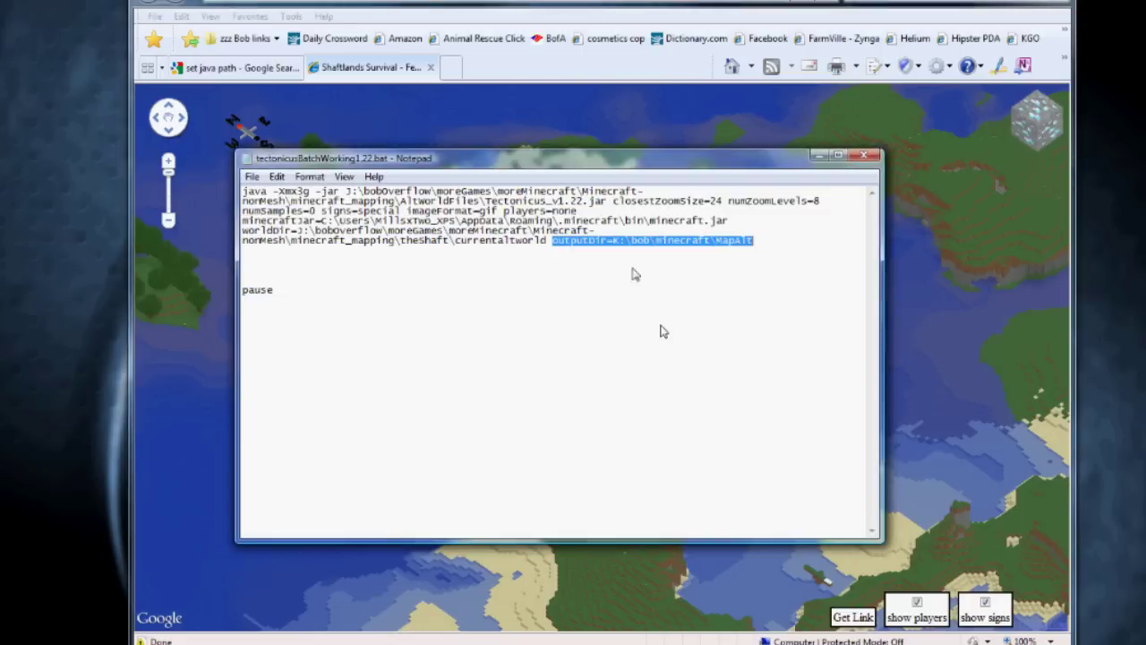
Highlight closestZoomSize=24 in the Notepad batch file and switch to Explorer to examine the tiles in the Zoom8 folder.
left_click(618, 226)
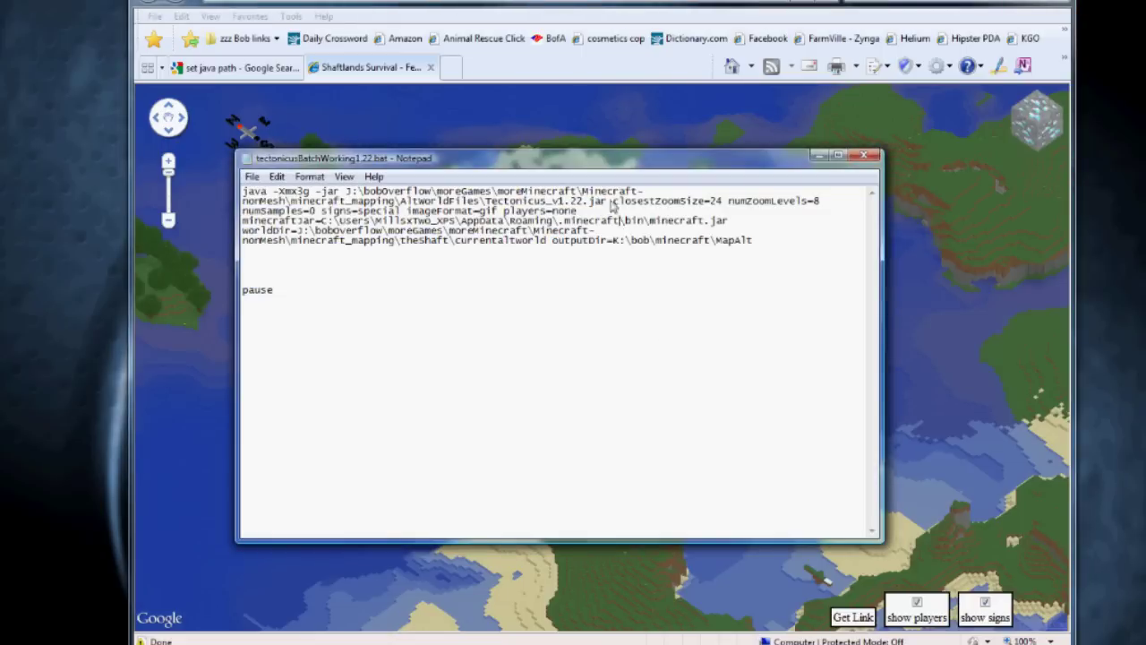
left_click_drag(612, 201, 724, 208)
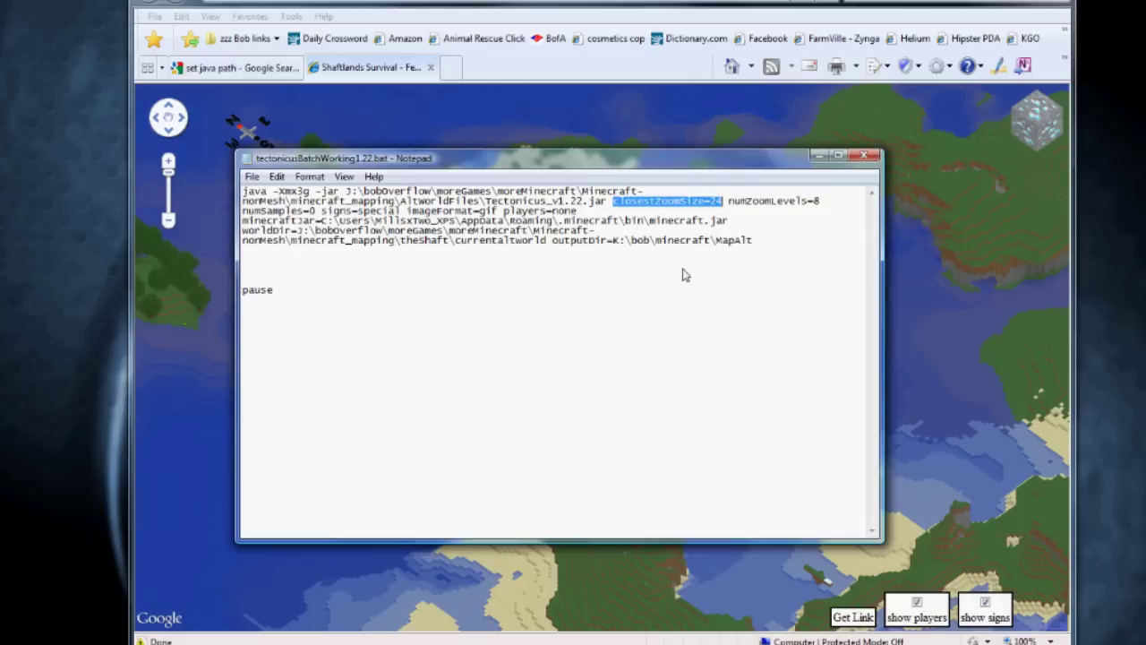
key("alt+Tab")
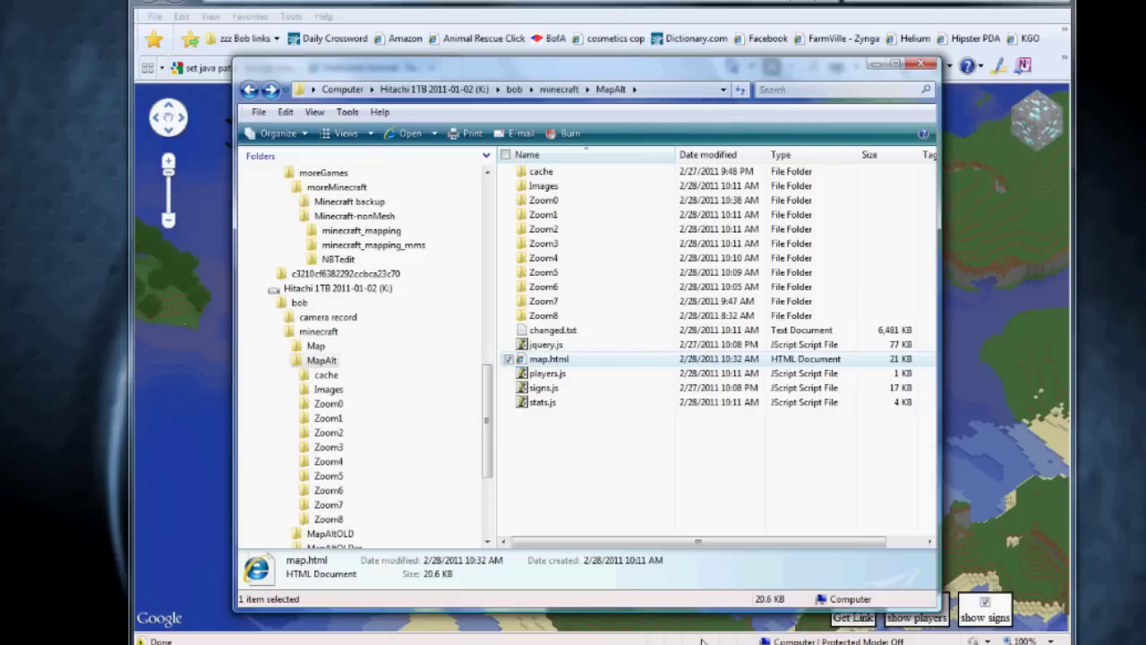
left_click(329, 520)
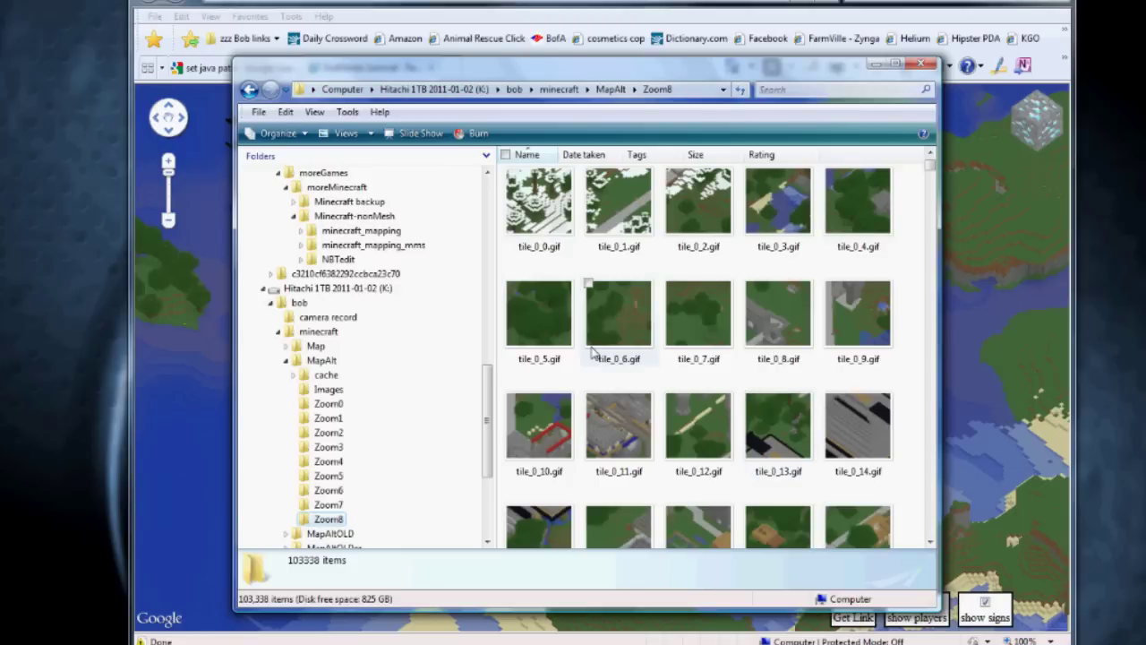
mouse_move(650, 288)
Switch to Notepad to highlight only the 24 in closestZoomSize, and return to the Zoom8 tiles in Explorer for comparison.
key("alt+Tab")
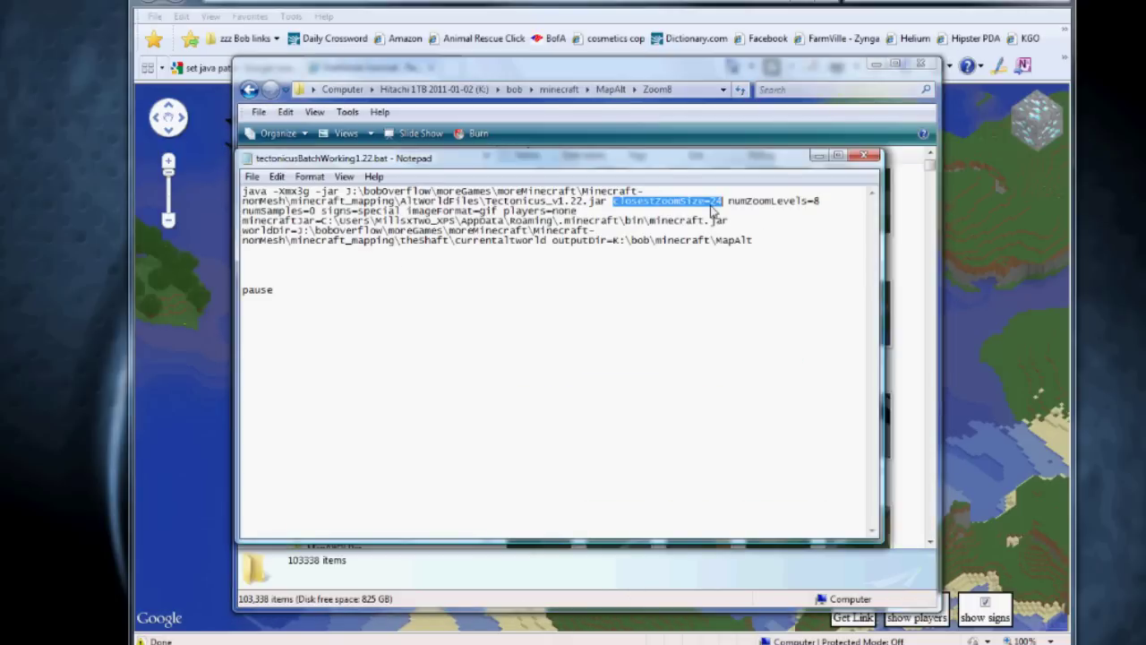
key("Right")
key("shift+Left")
key("shift+Left")
key("alt+Tab")
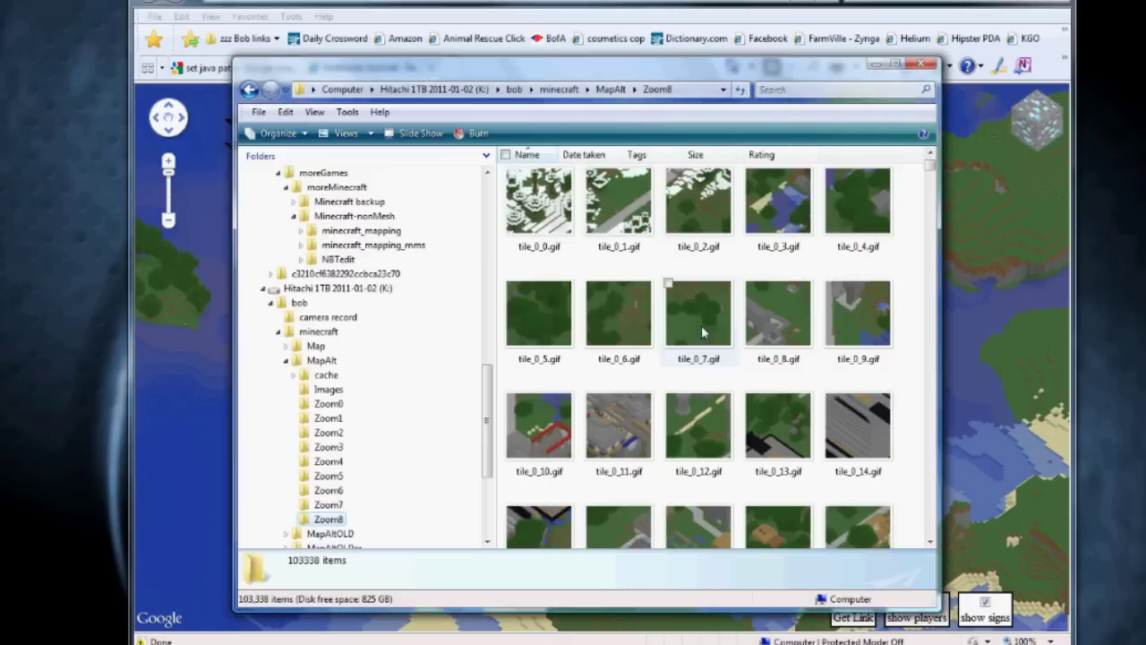
mouse_move(692, 334)
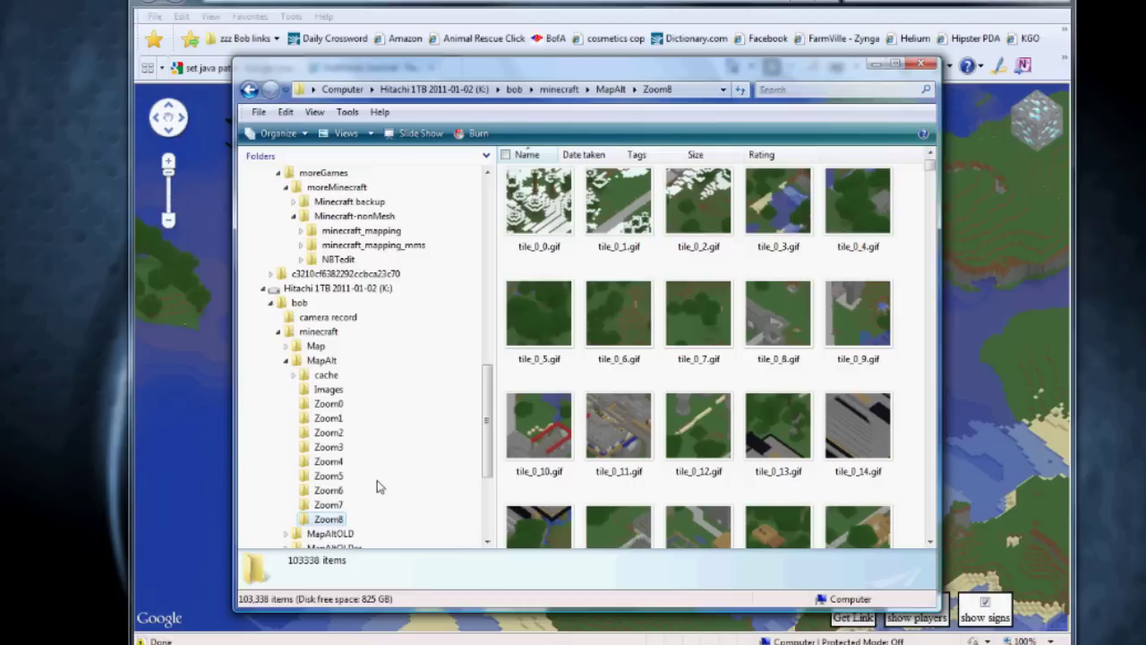
Examine the tile images in each zoom folder in descending order from Zoom7 to Zoom0.
left_click(329, 505)
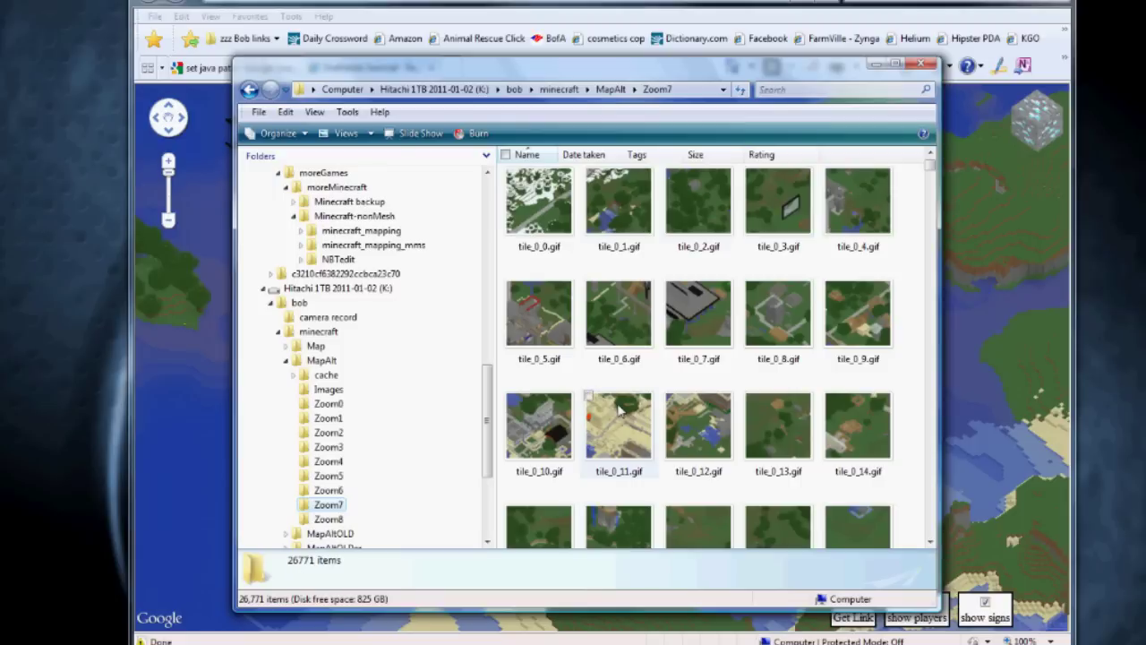
left_click(329, 491)
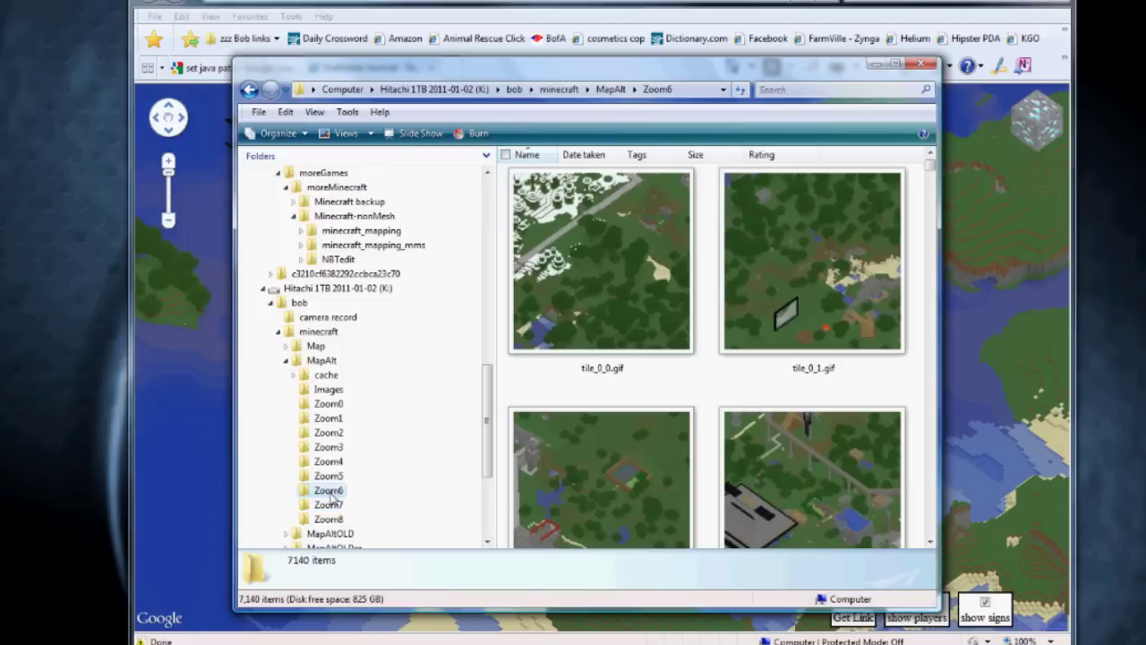
left_click(332, 476)
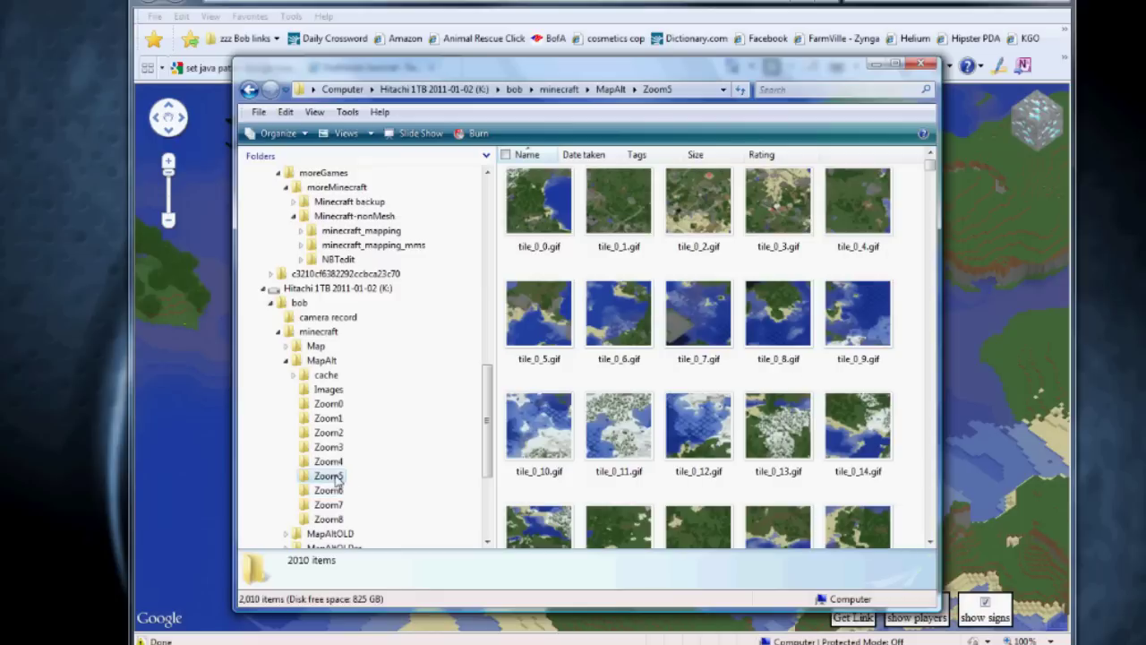
left_click(330, 462)
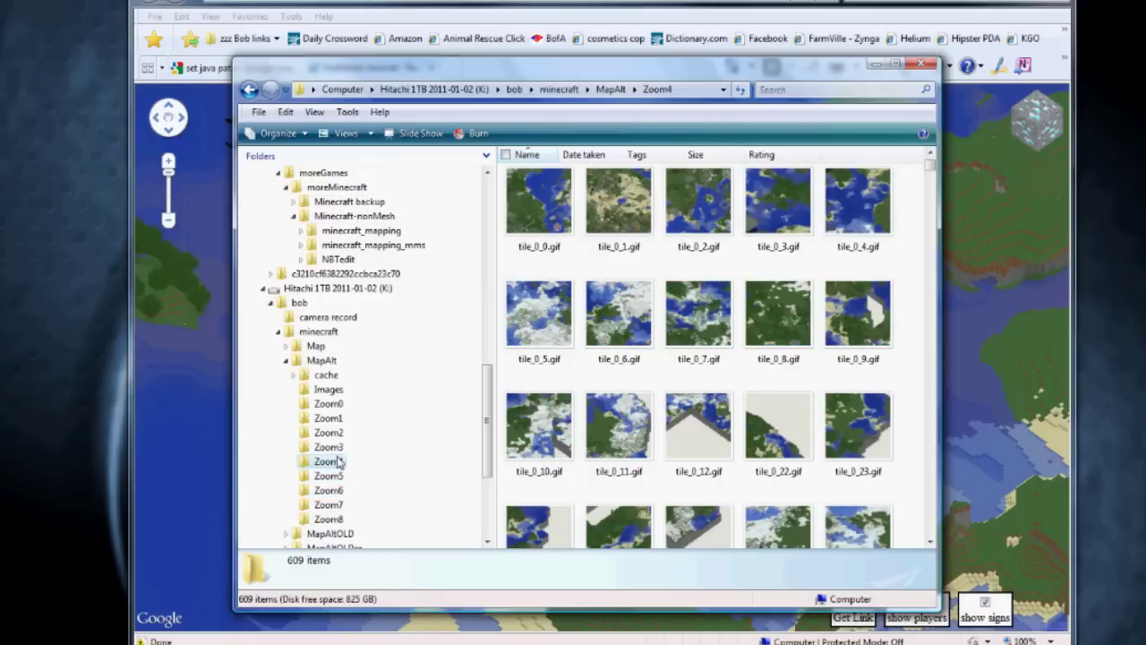
left_click(330, 447)
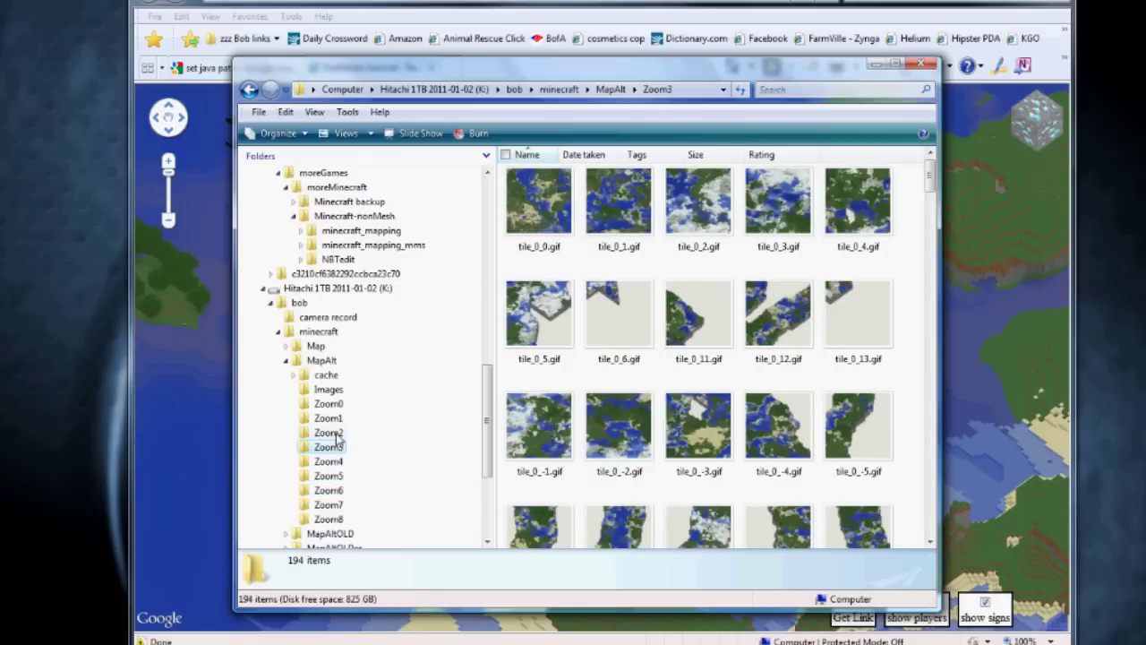
left_click(330, 433)
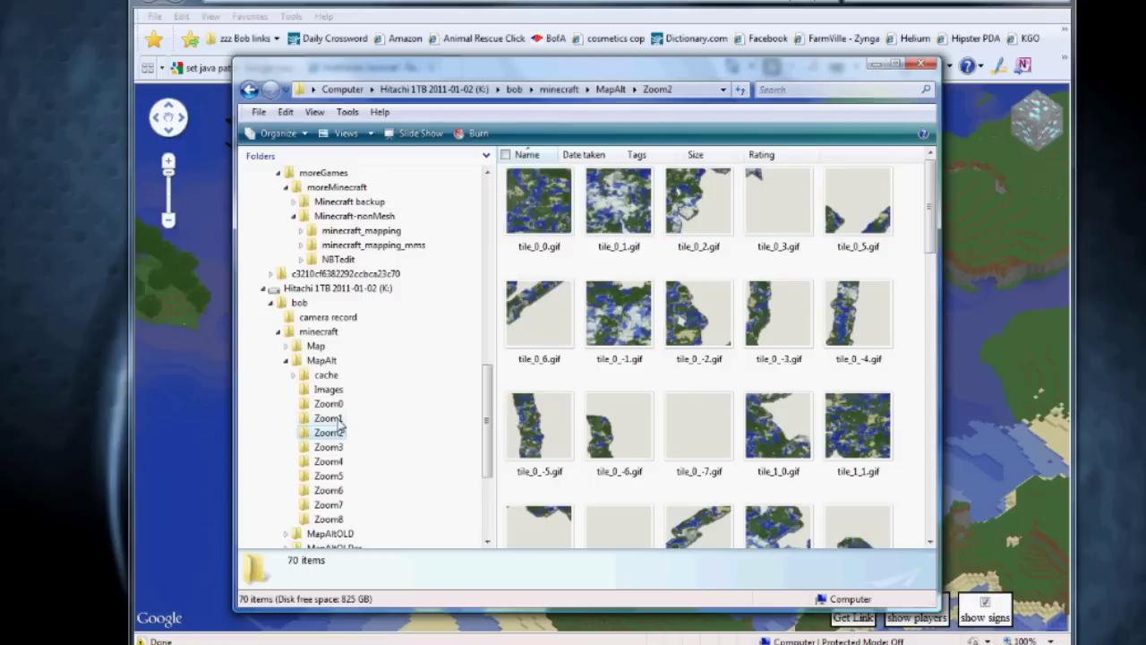
left_click(329, 418)
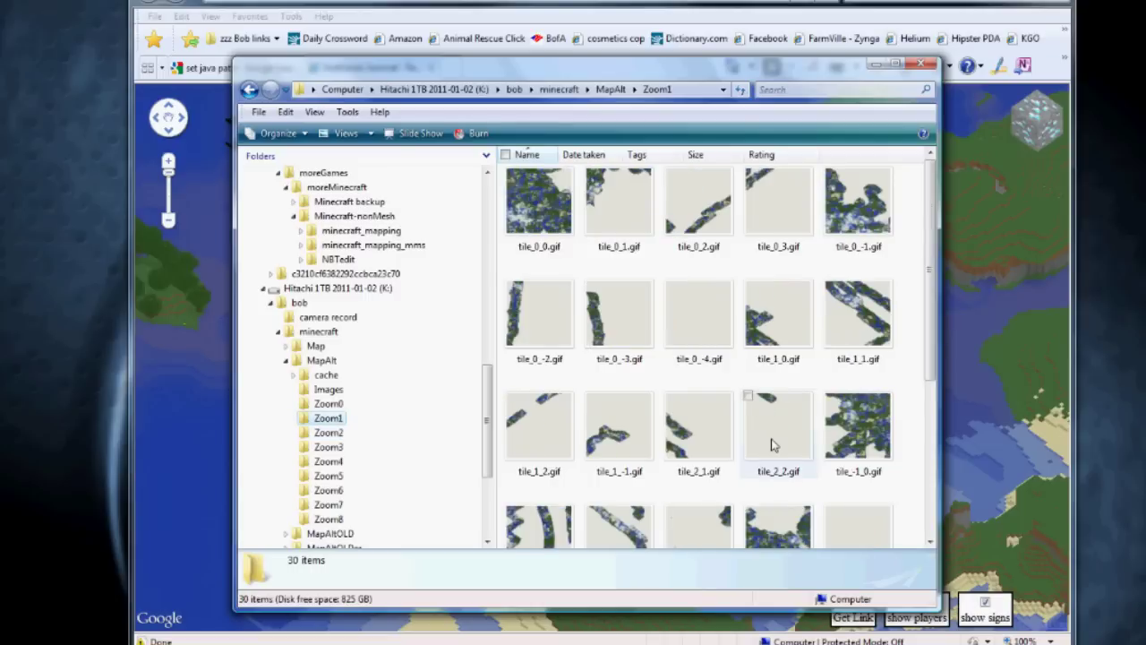
left_click(327, 404)
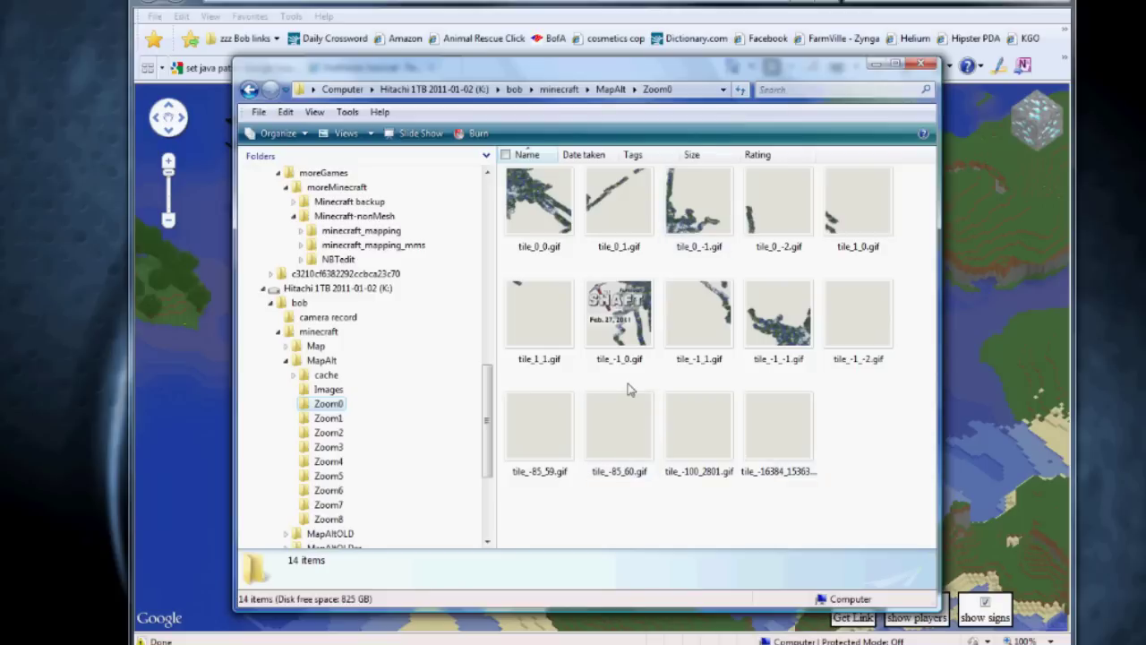
Return to the MapAlt folder and examine the map.html entry, leaving no file selected.
left_click(327, 360)
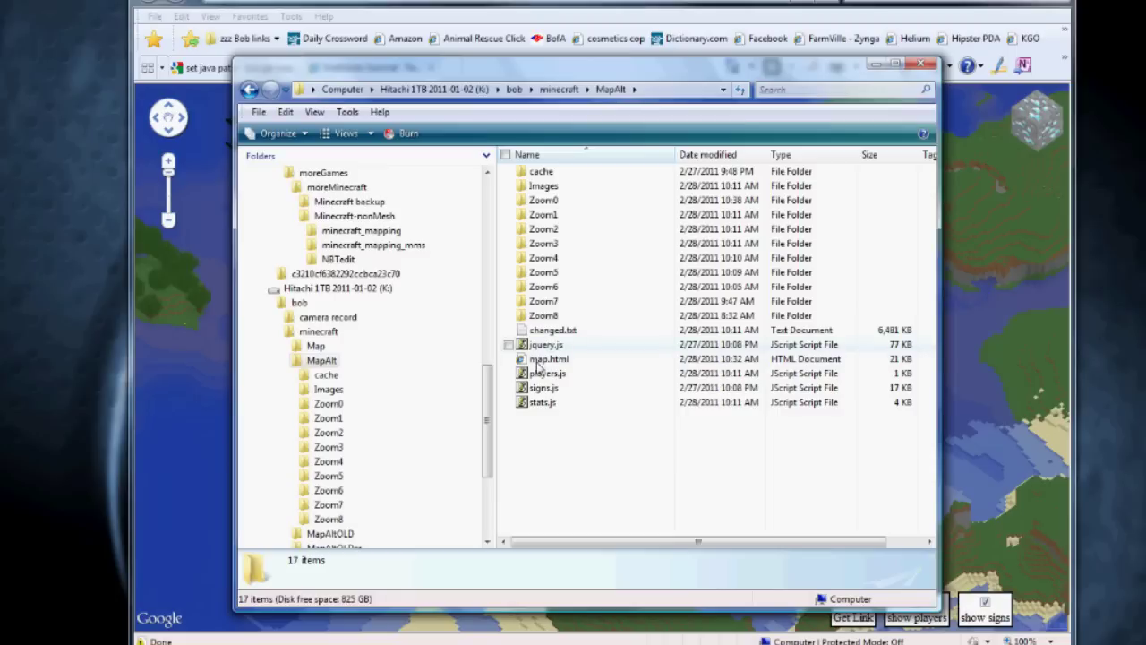
left_click(550, 359)
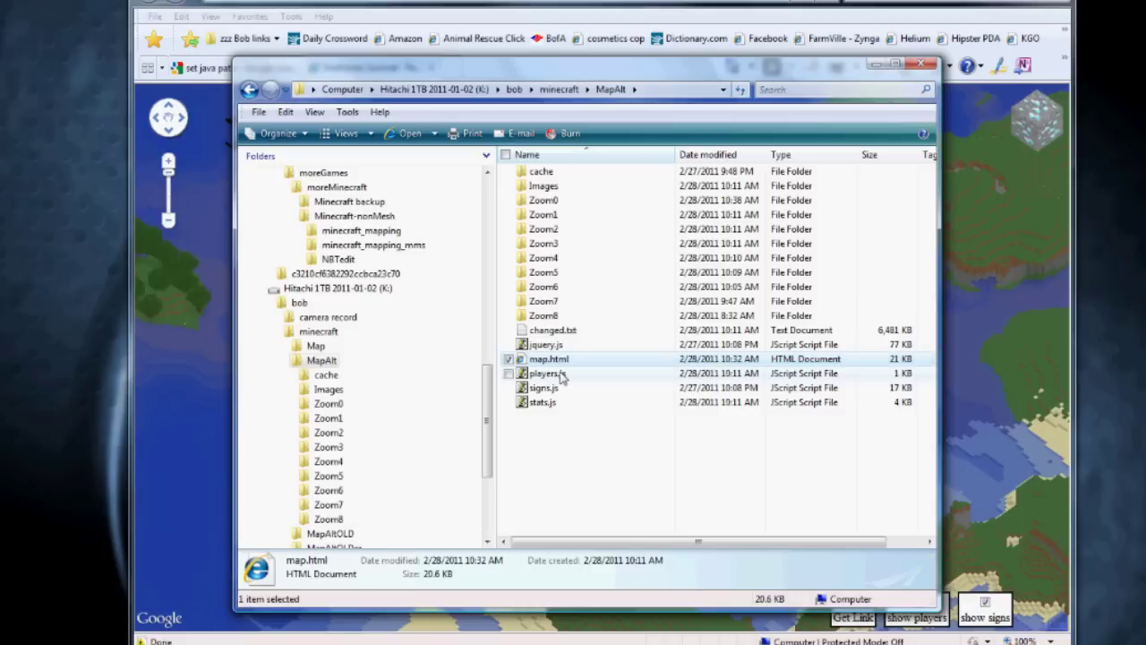
left_click(551, 449)
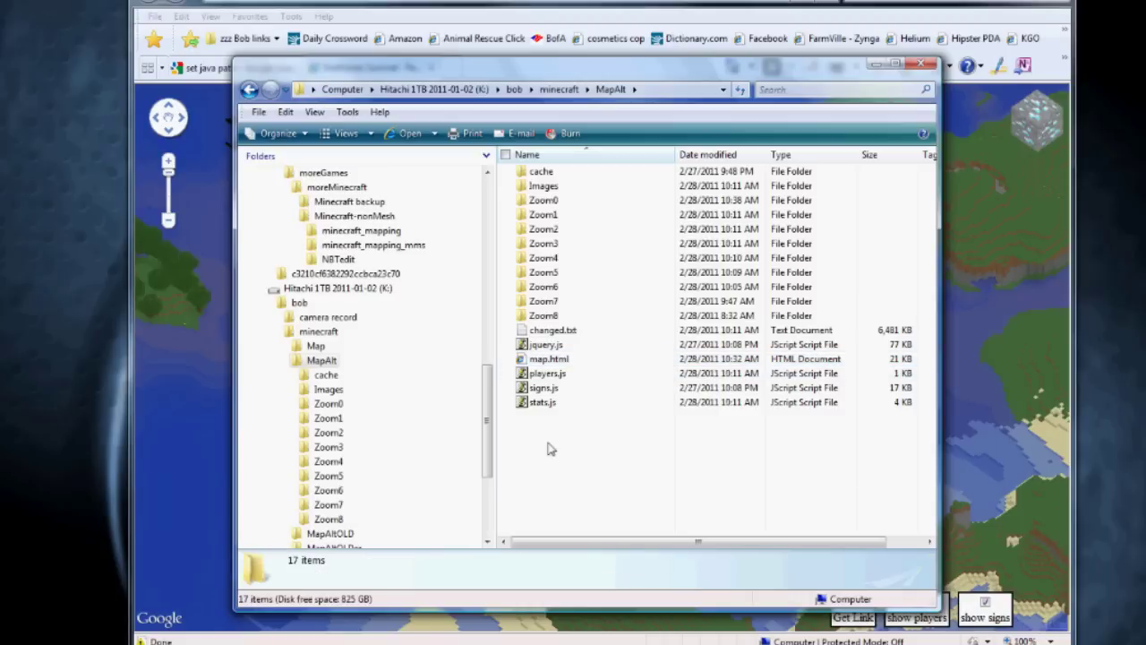